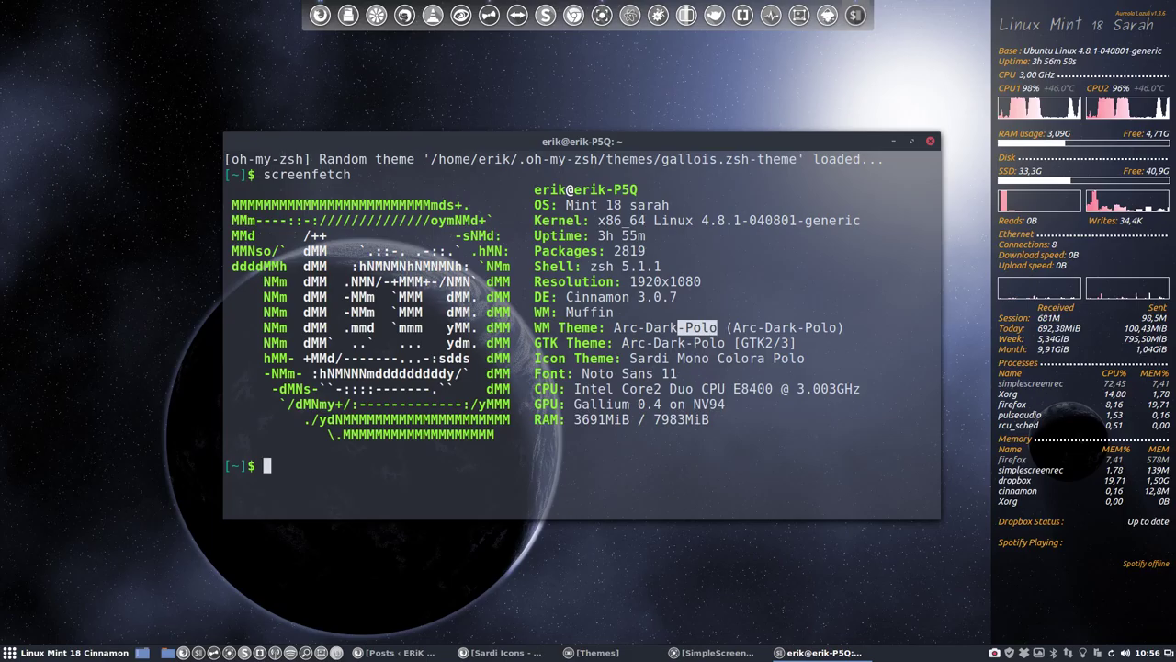
Highlight the Polo and Sardi Mono Colora Polo theme names in screenfetch, then close the terminal
left_click(647, 327)
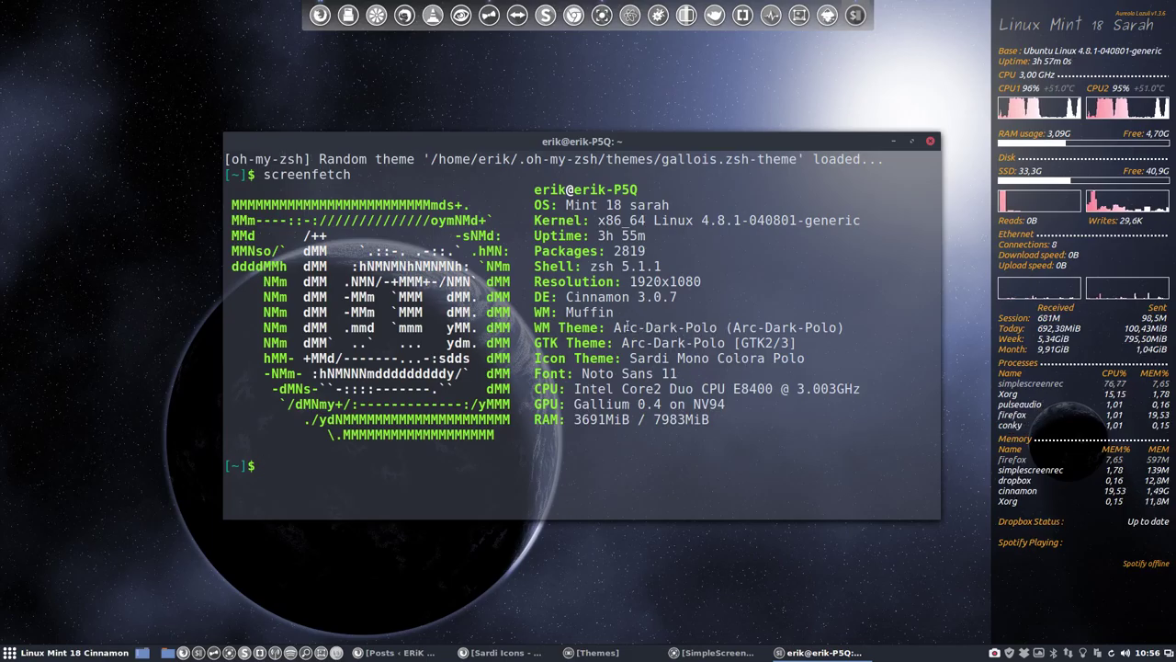
left_click_drag(617, 327, 710, 328)
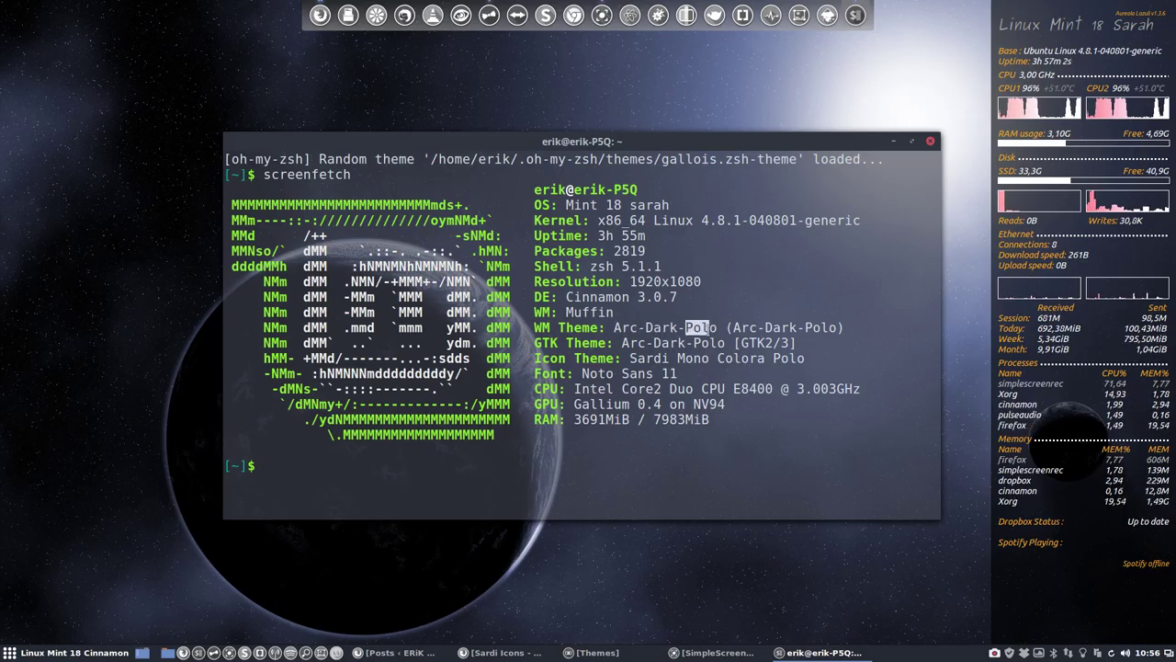
left_click(103, 652)
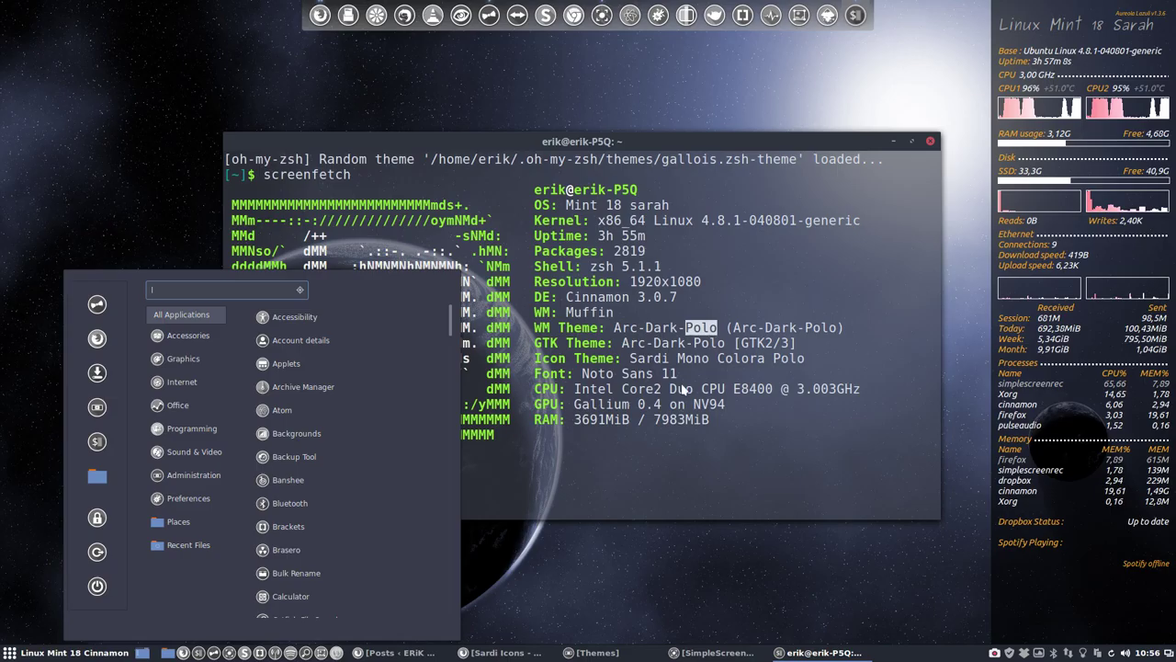
left_click(643, 366)
left_click_drag(631, 359, 806, 359)
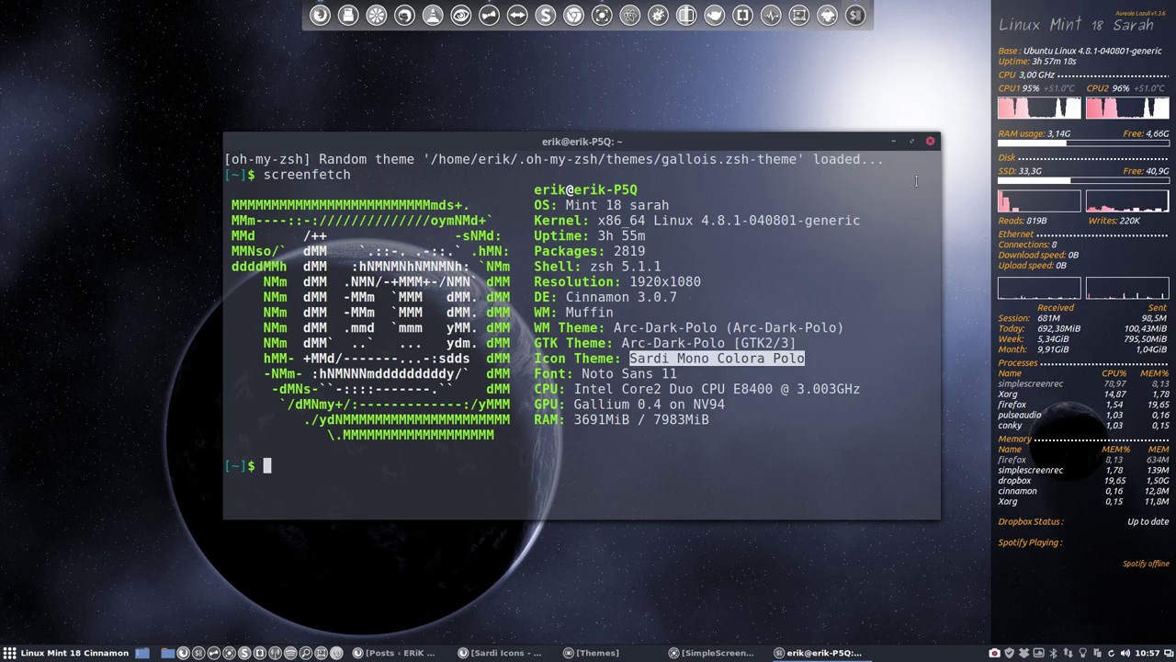
left_click(930, 144)
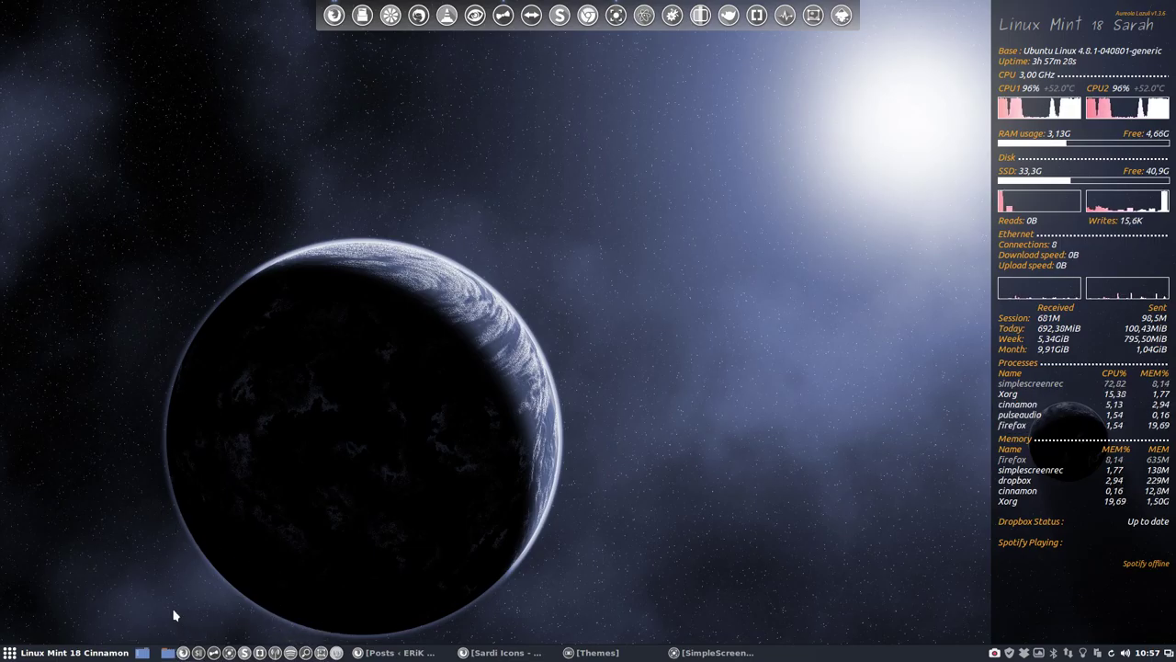
Open the home folder at the .aureola bookmark and shrink the Nemo window over the desktop
left_click(168, 653)
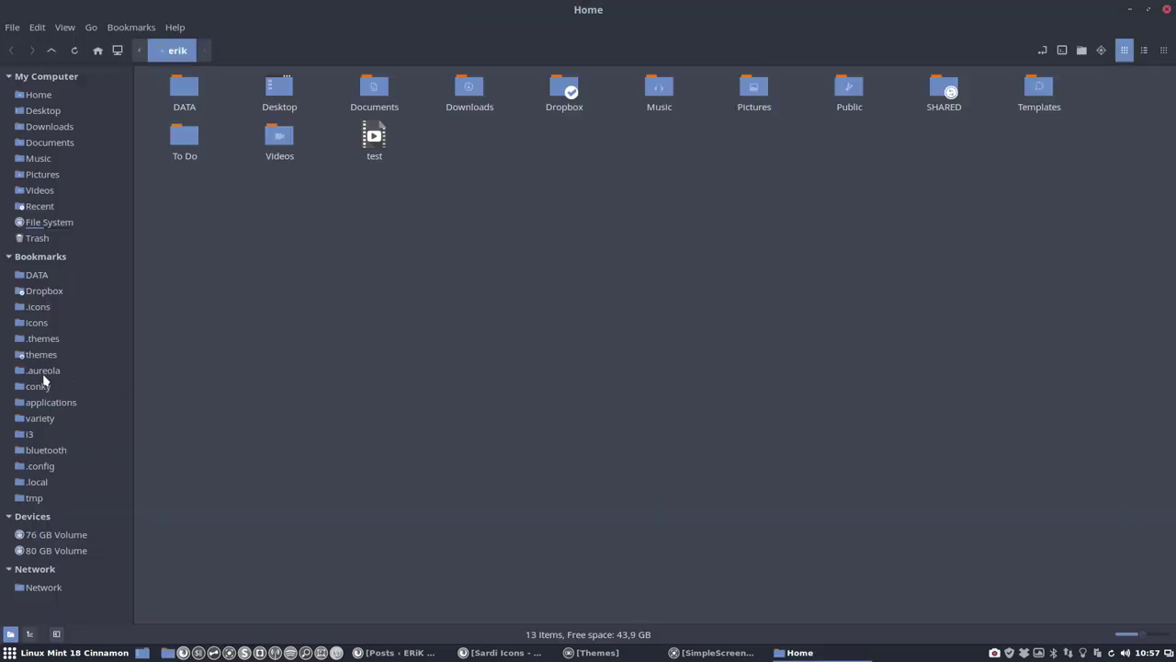
left_click(45, 372)
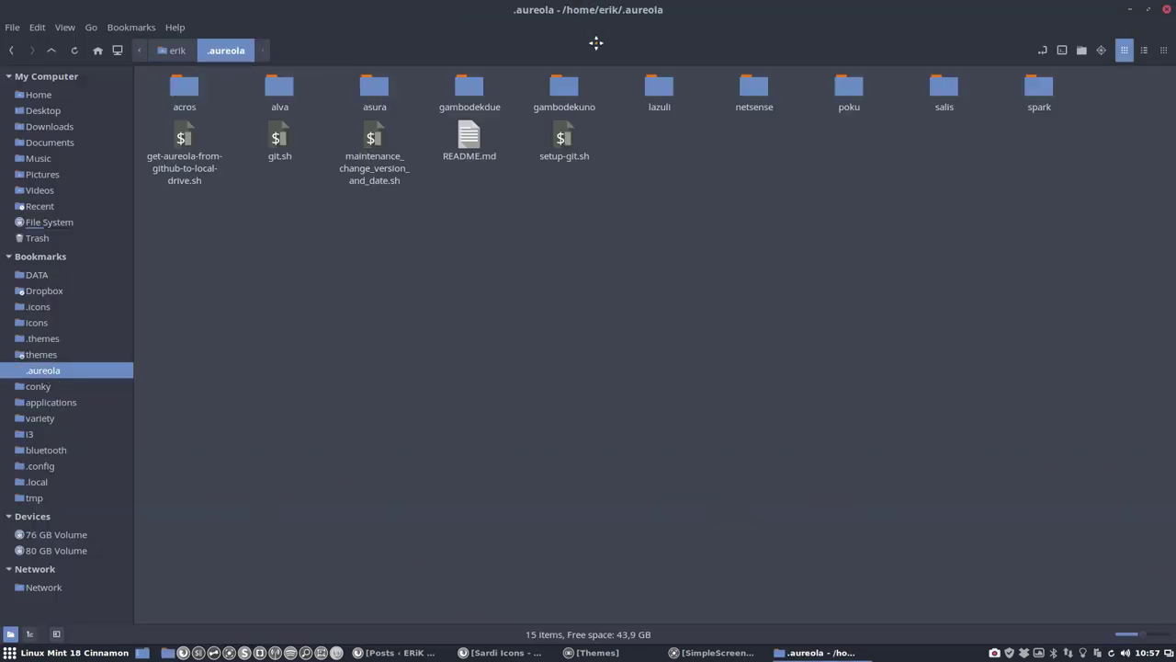
left_click_drag(596, 42, 533, 103)
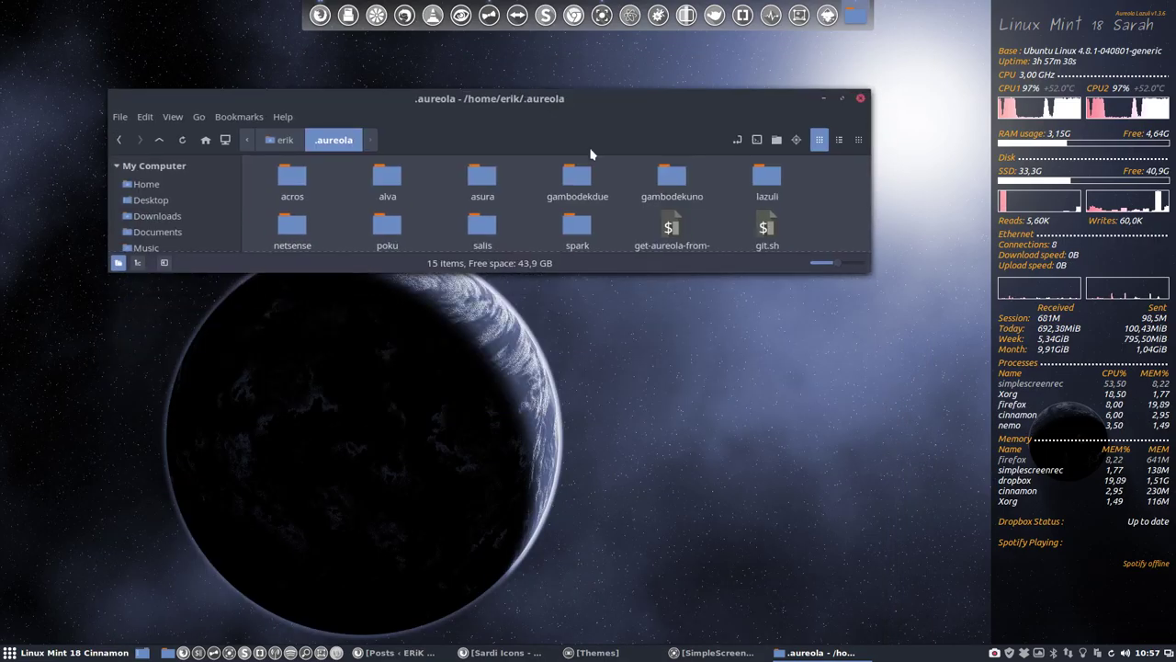
left_click_drag(867, 268, 859, 478)
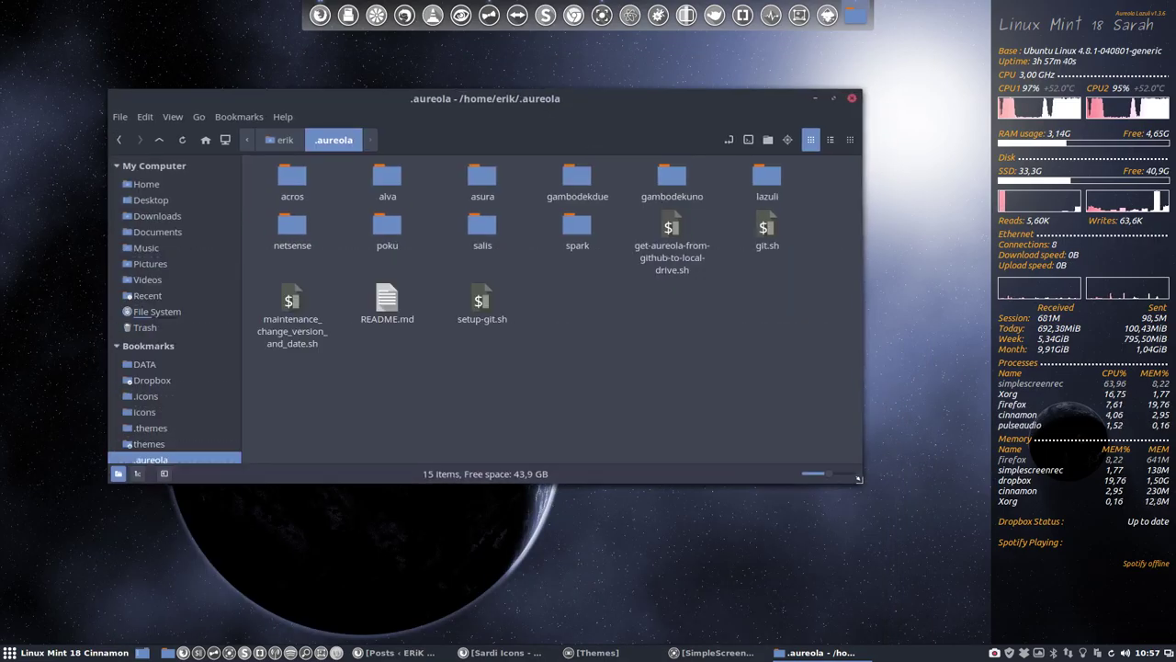
left_click_drag(625, 99, 616, 105)
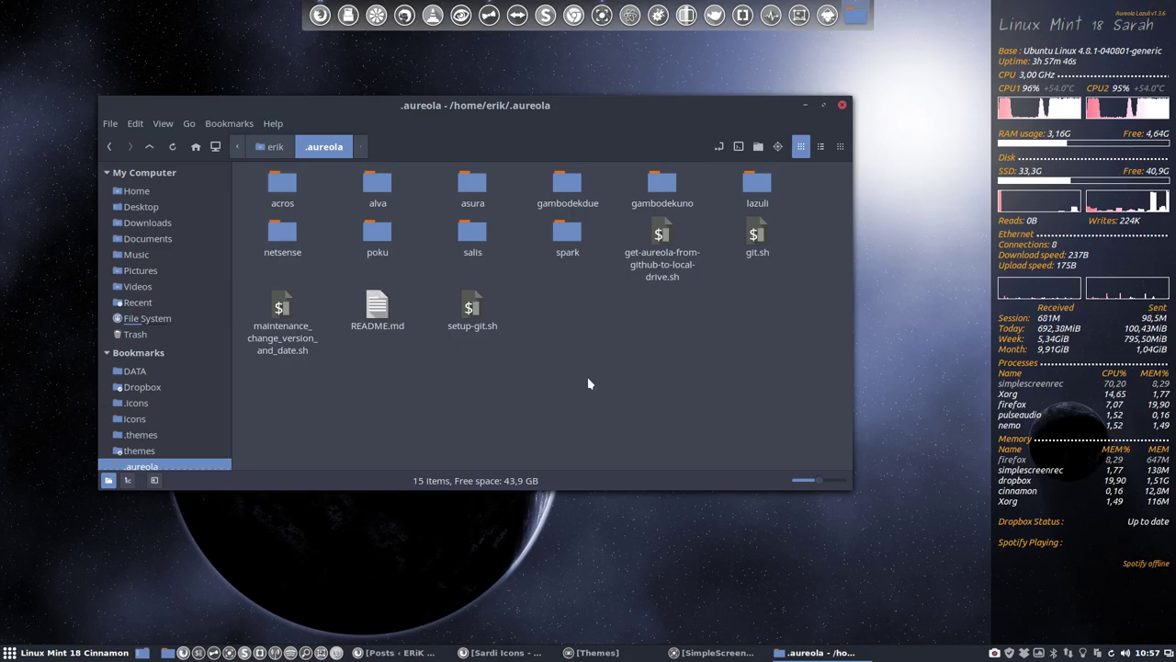
left_click(659, 265)
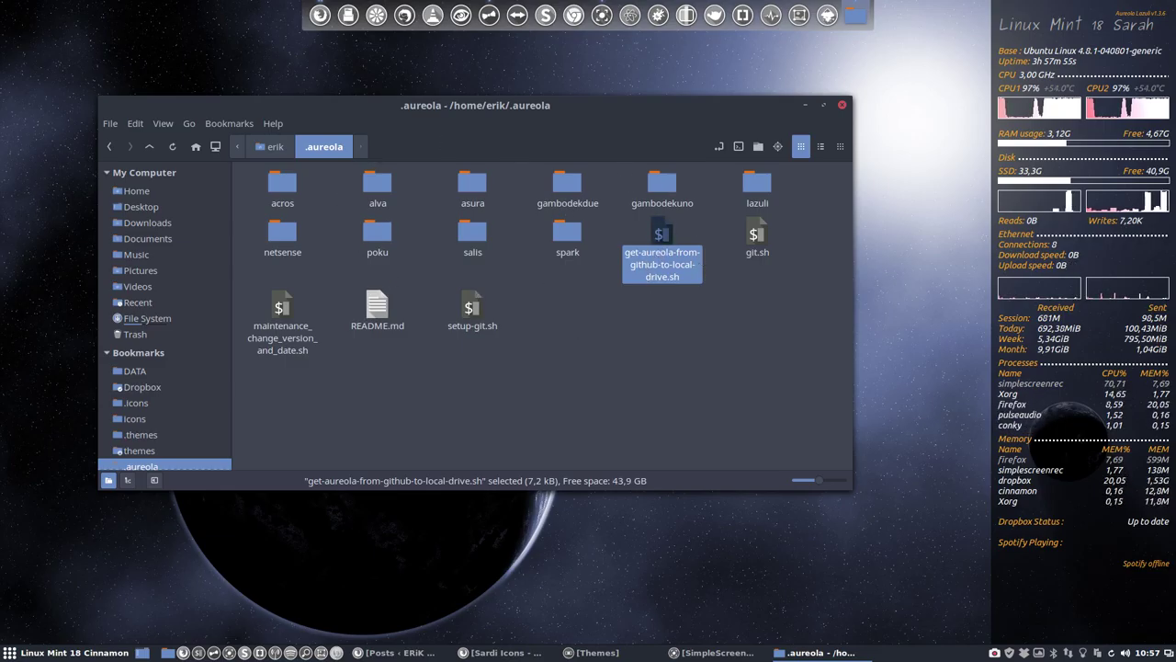
Open the acros folder, run its install script in a terminal, then close the terminal
left_click(285, 188)
double_click(284, 189)
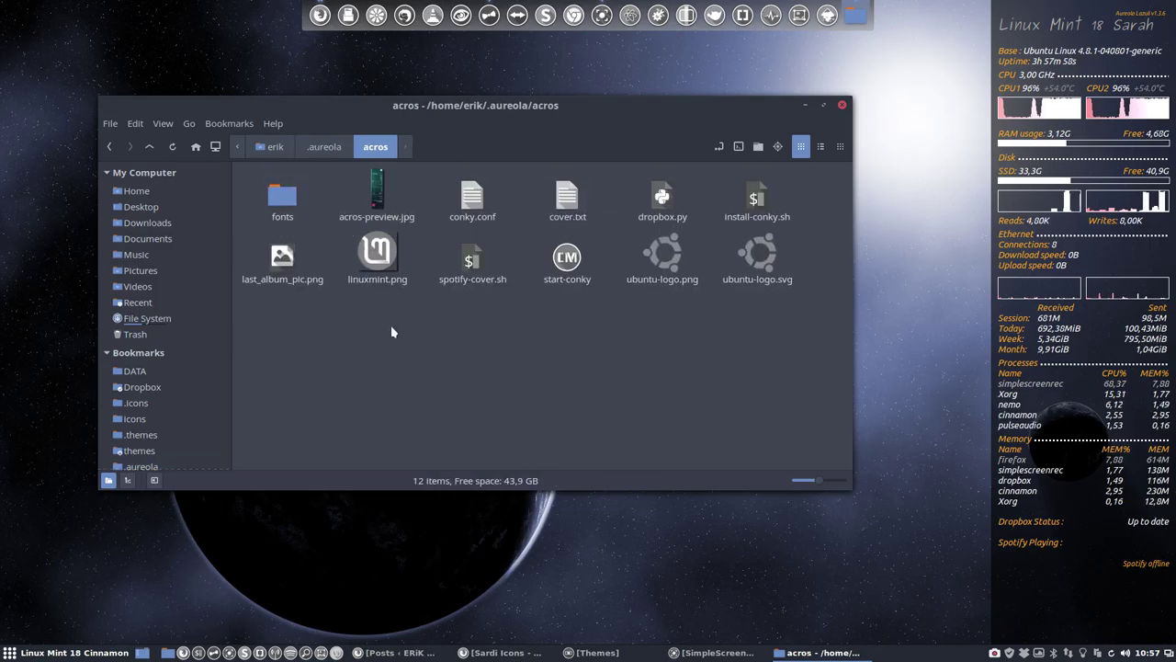
left_click(738, 146)
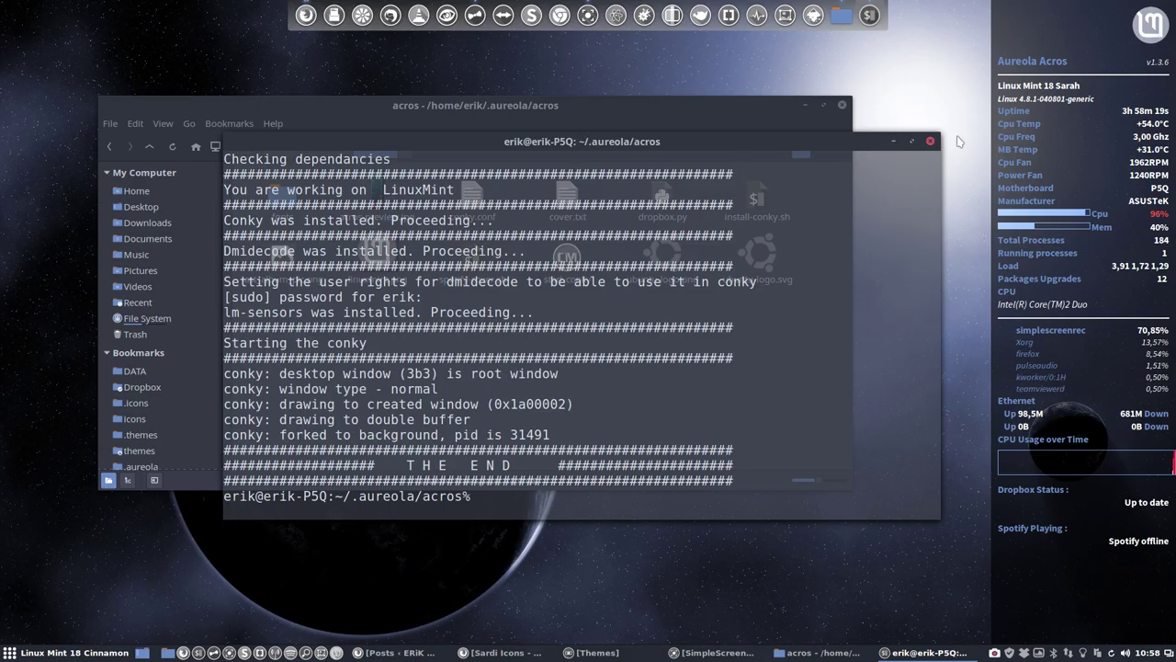
left_click(931, 143)
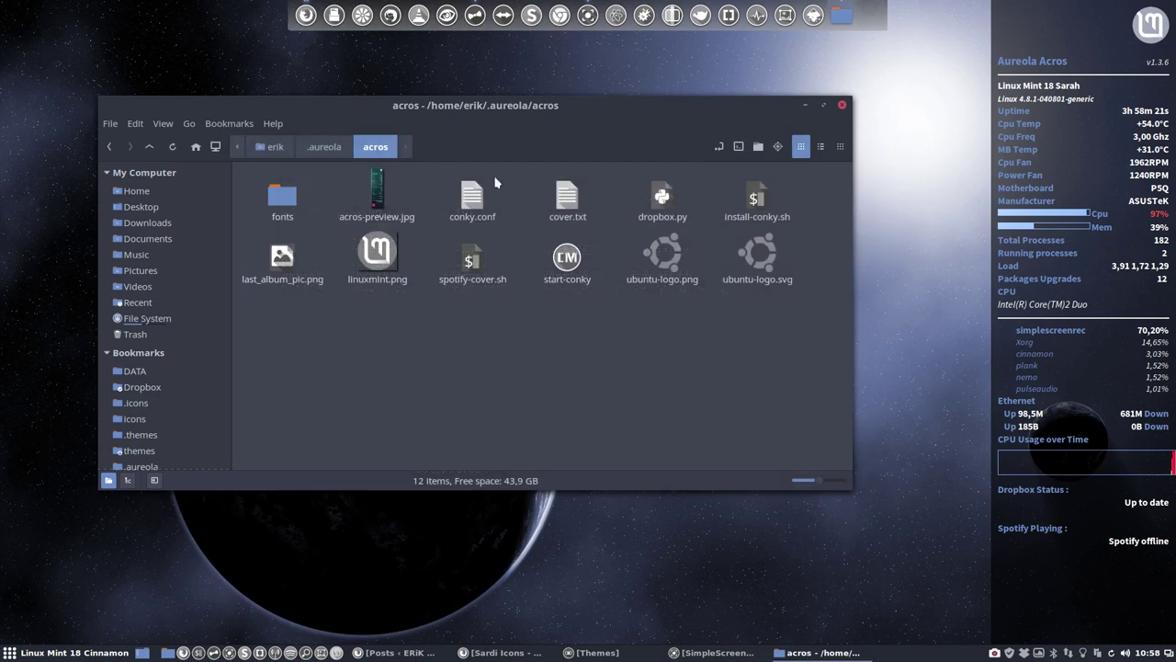
Run install-conky.sh from the alva folder, confirm with y, and close the terminal
left_click(328, 147)
double_click(376, 190)
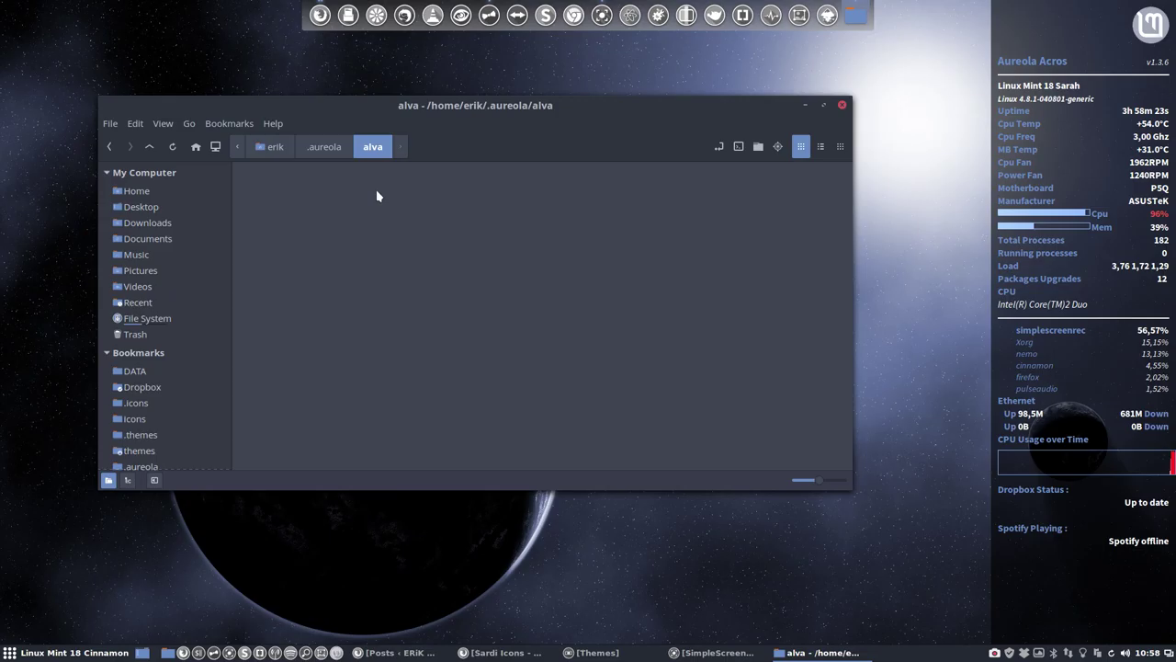
left_click(736, 149)
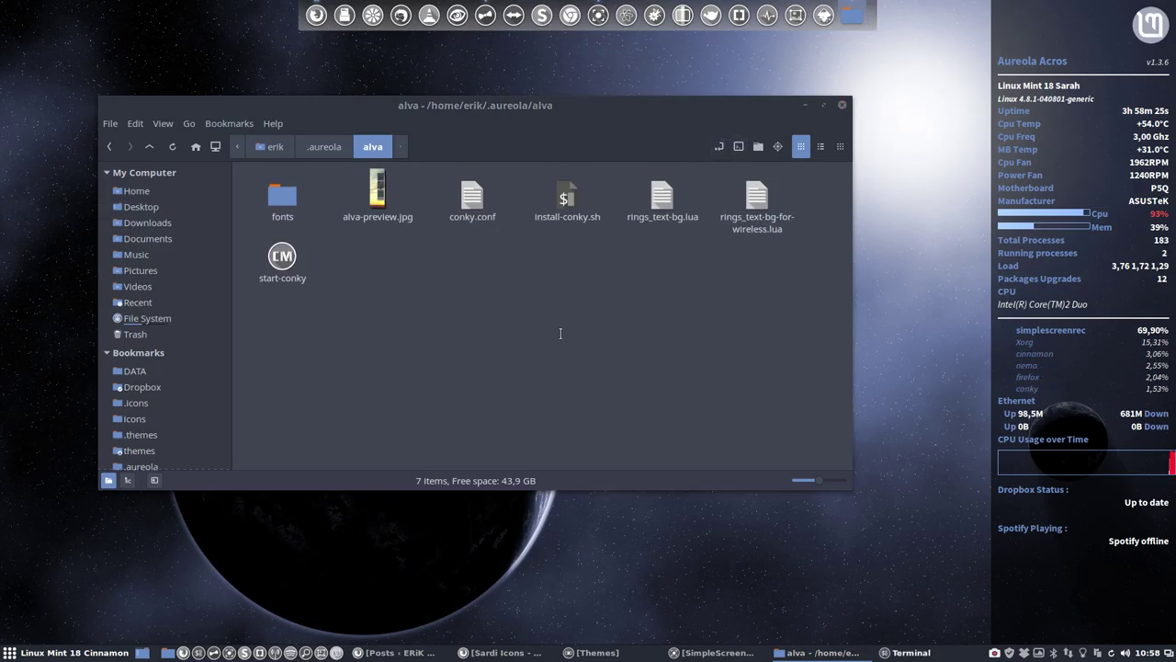
type("./inst")
key("Tab")
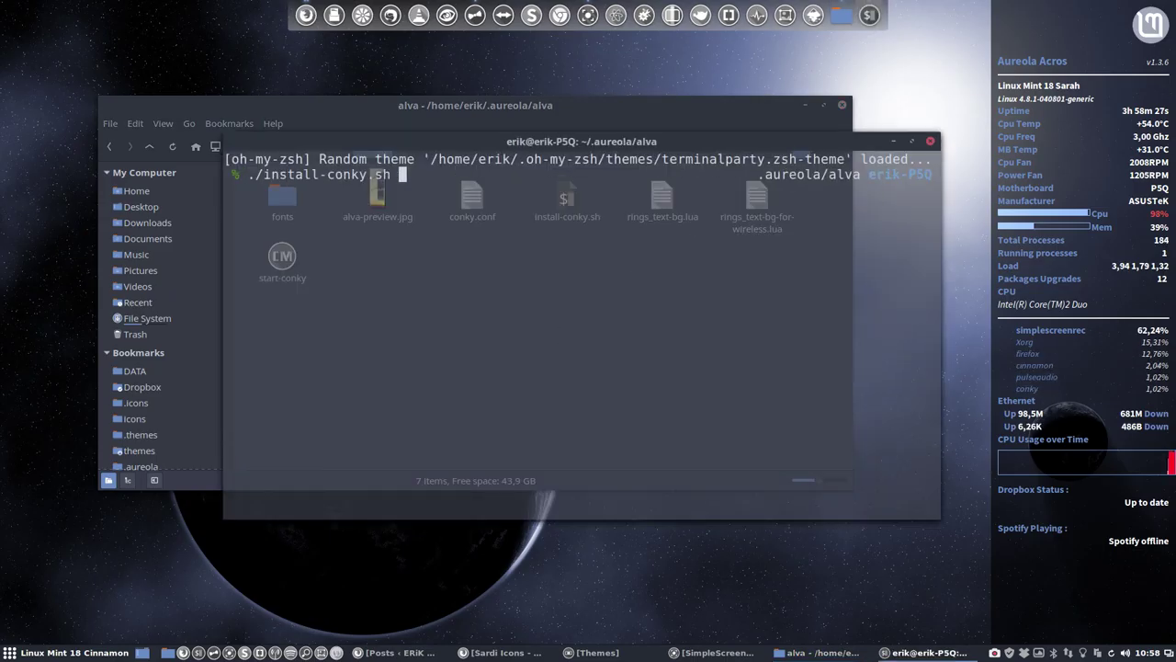
key("Return")
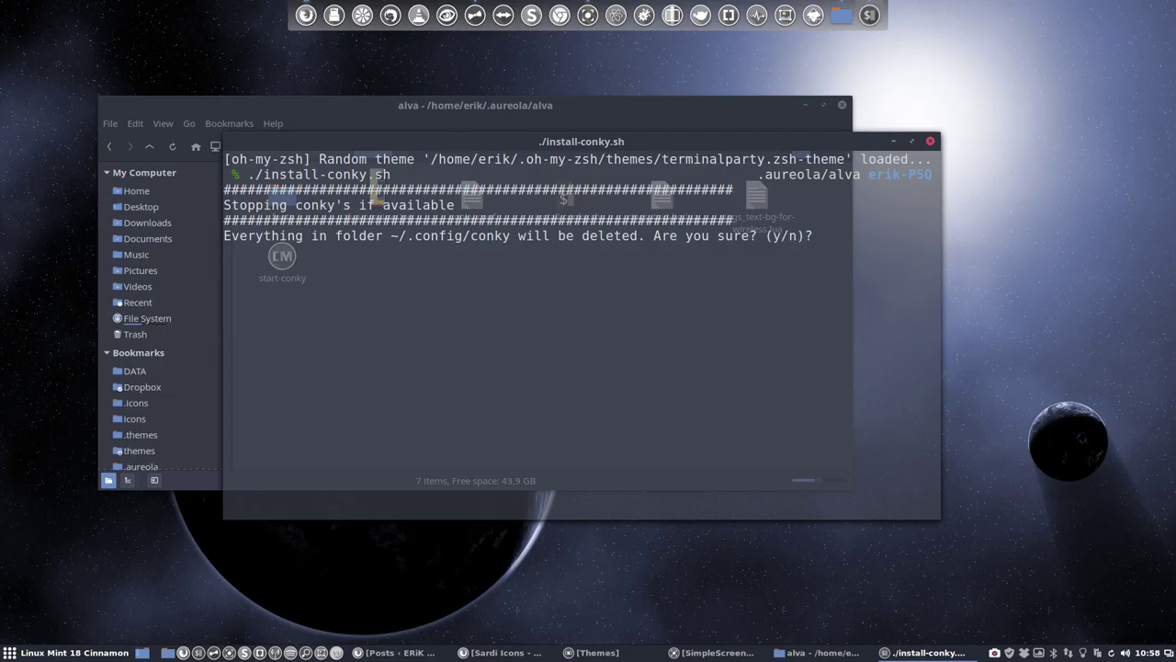
type("y")
key("Return")
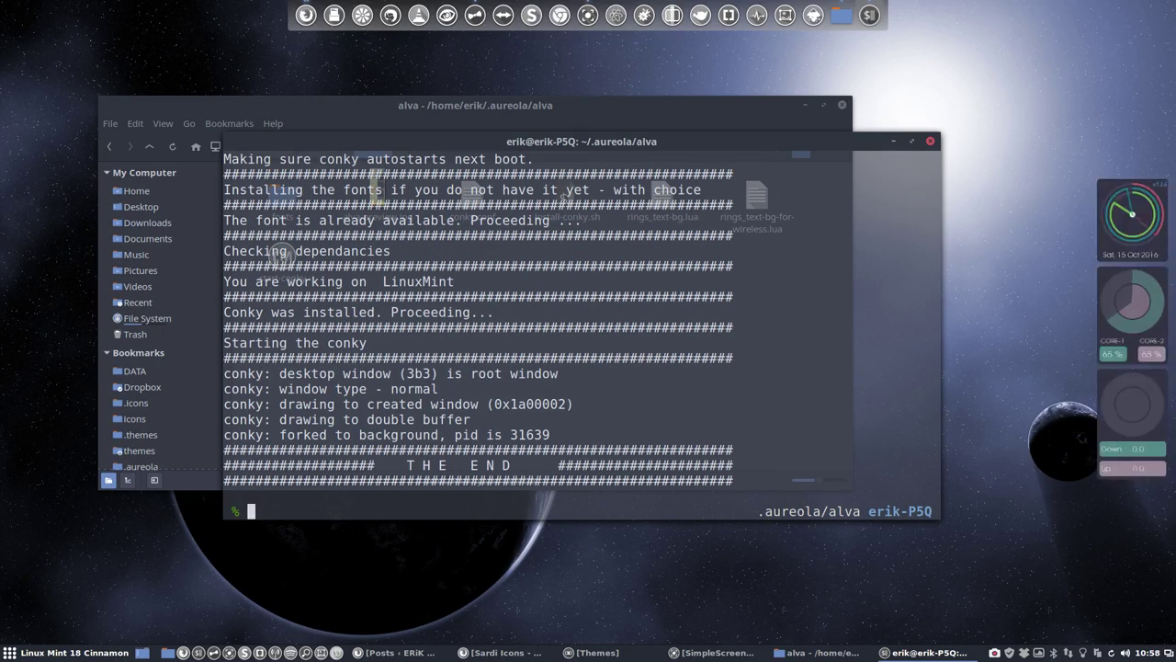
left_click(930, 141)
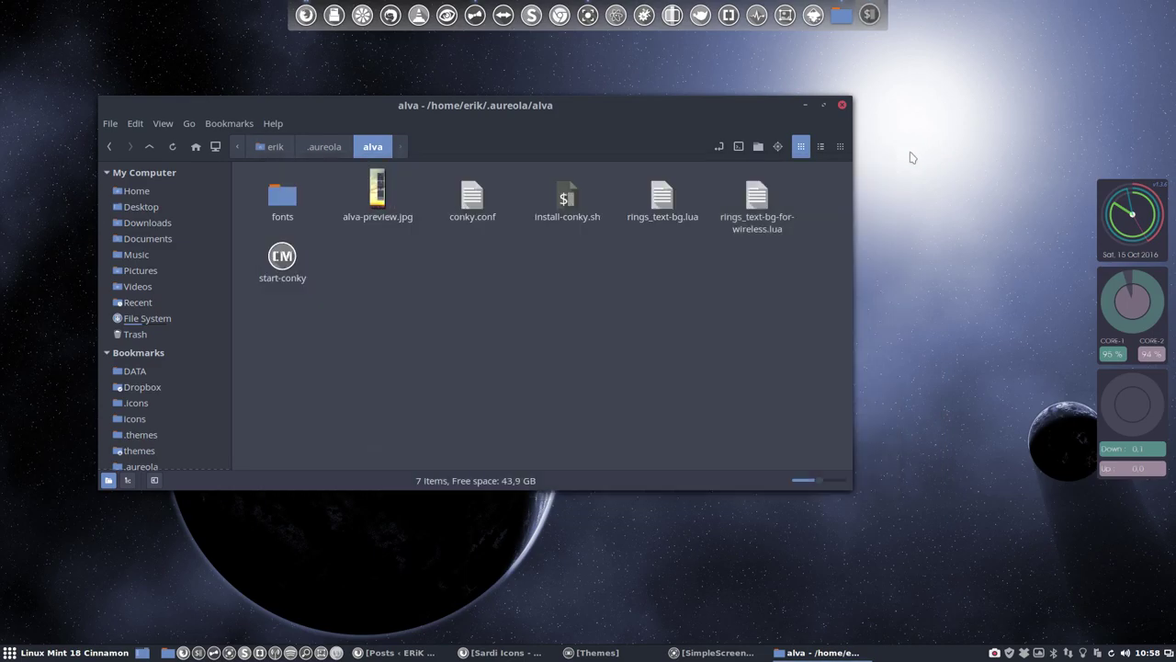
Run install-conky.sh in a terminal opened in the asura folder, confirming the replacement with y
left_click(324, 146)
double_click(472, 193)
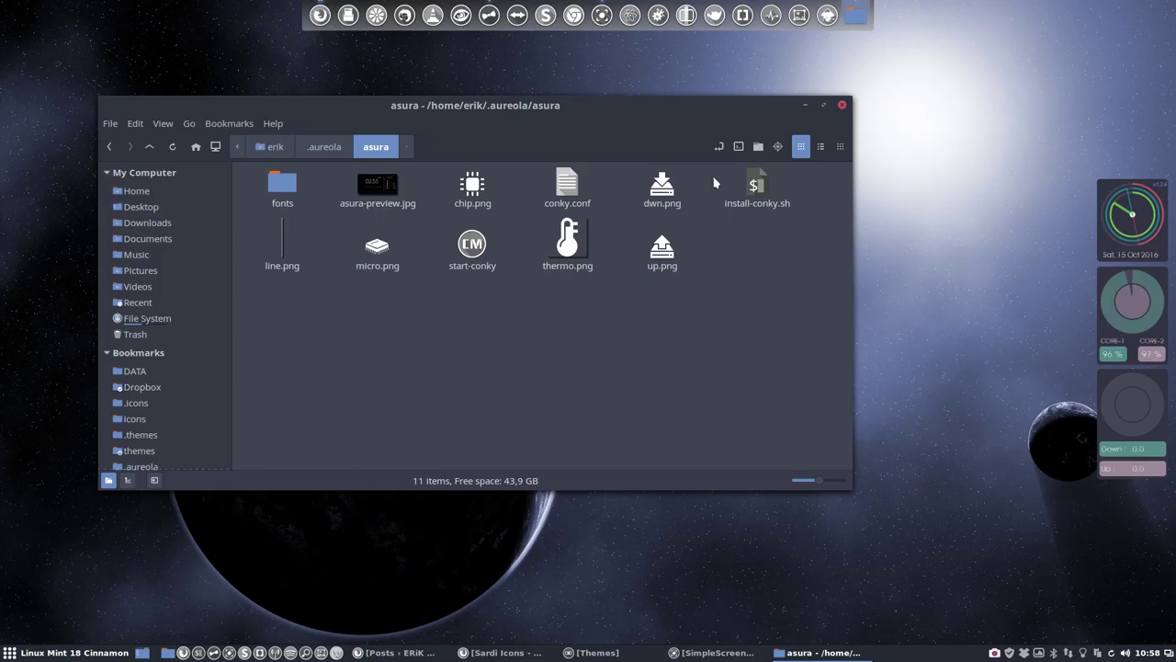
left_click(739, 148)
type(".")
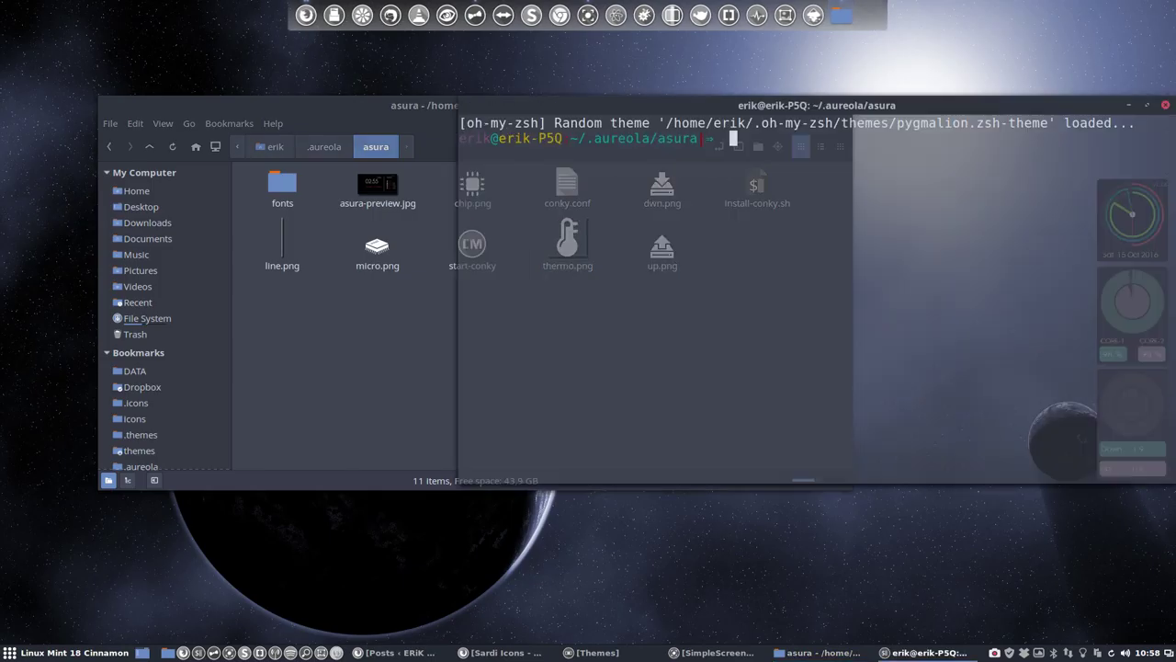
type("/in")
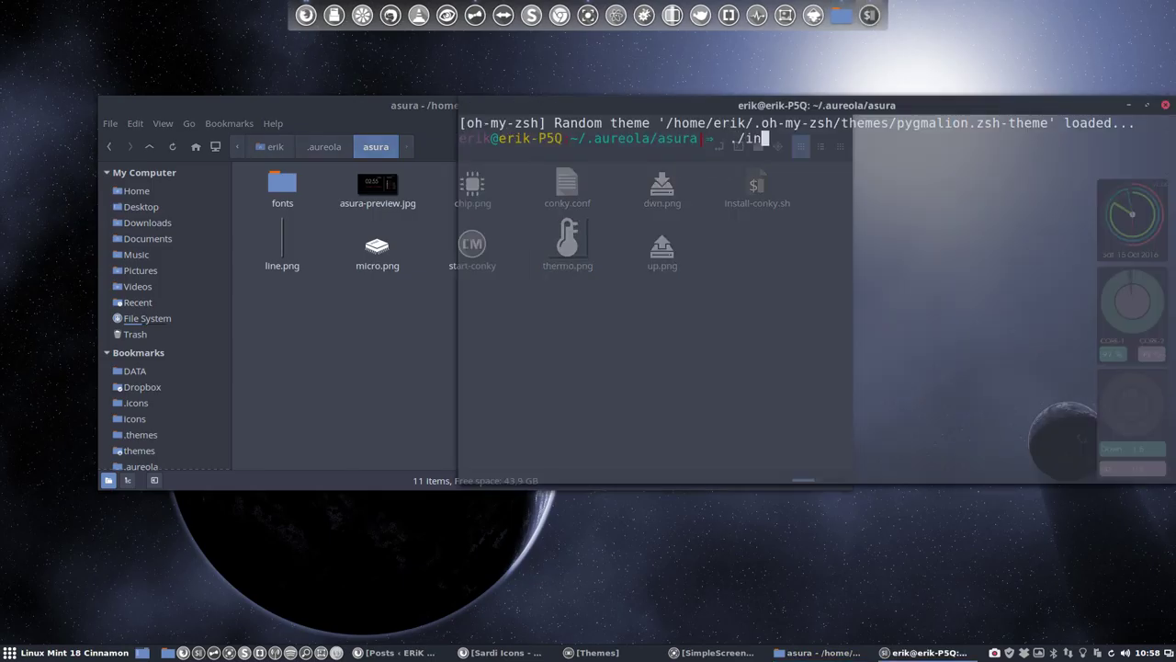
key("Tab")
key("Return")
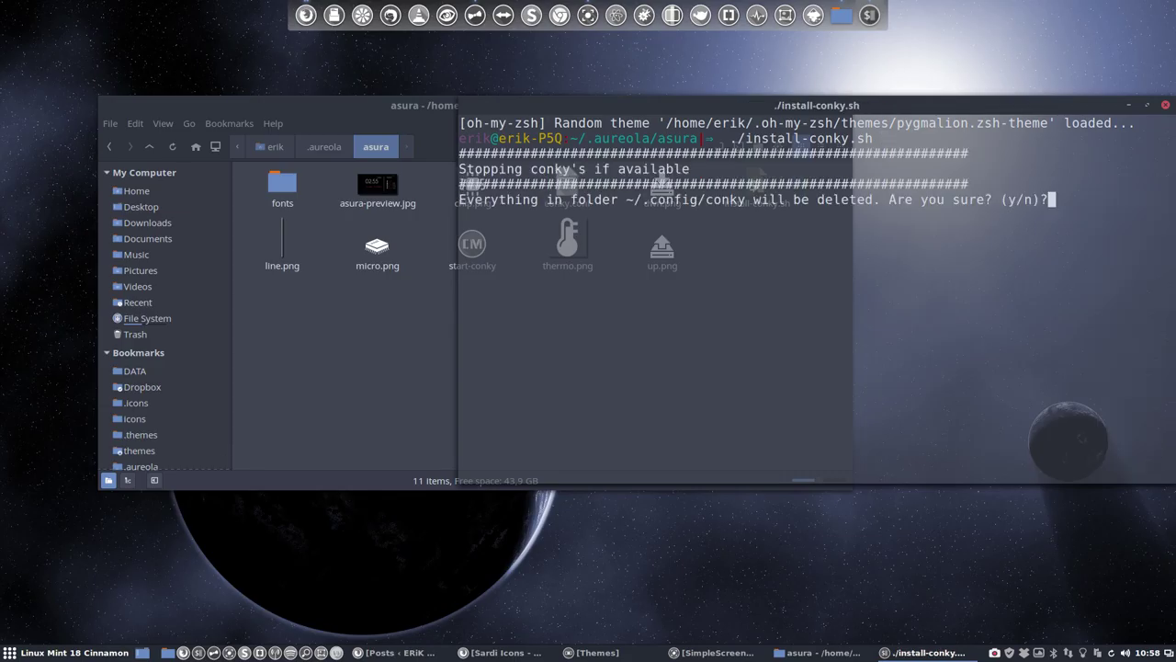
type("y")
key("Return")
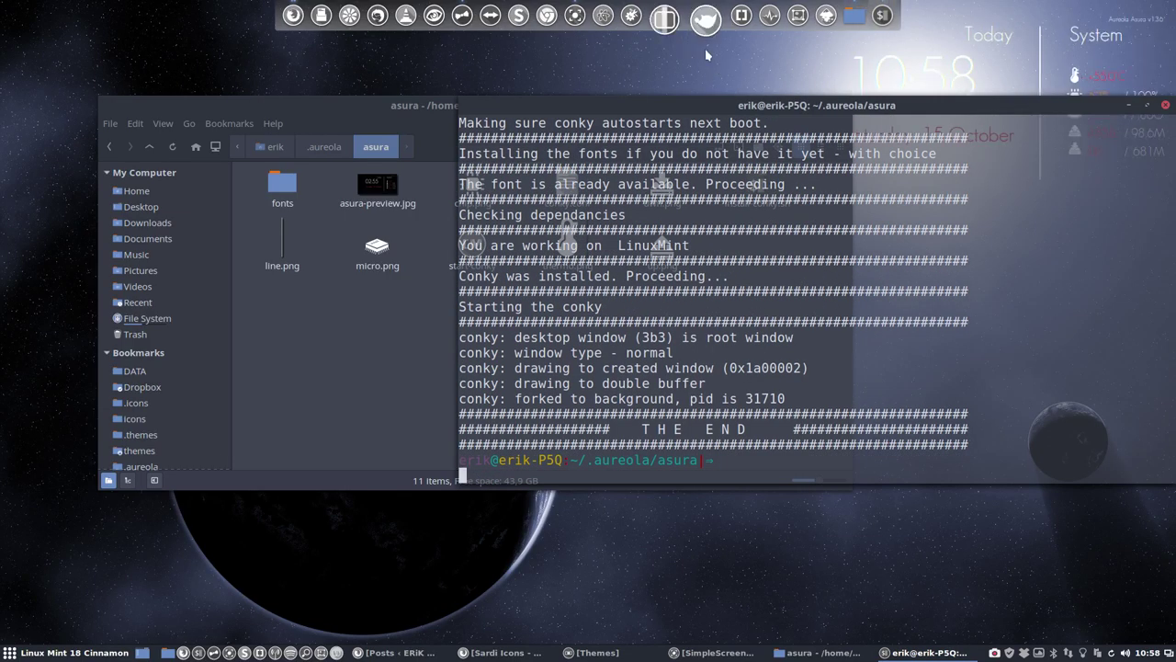
Close the finished terminal, move Nemo left, and return to the .aureola folder
left_click_drag(882, 108, 505, 260)
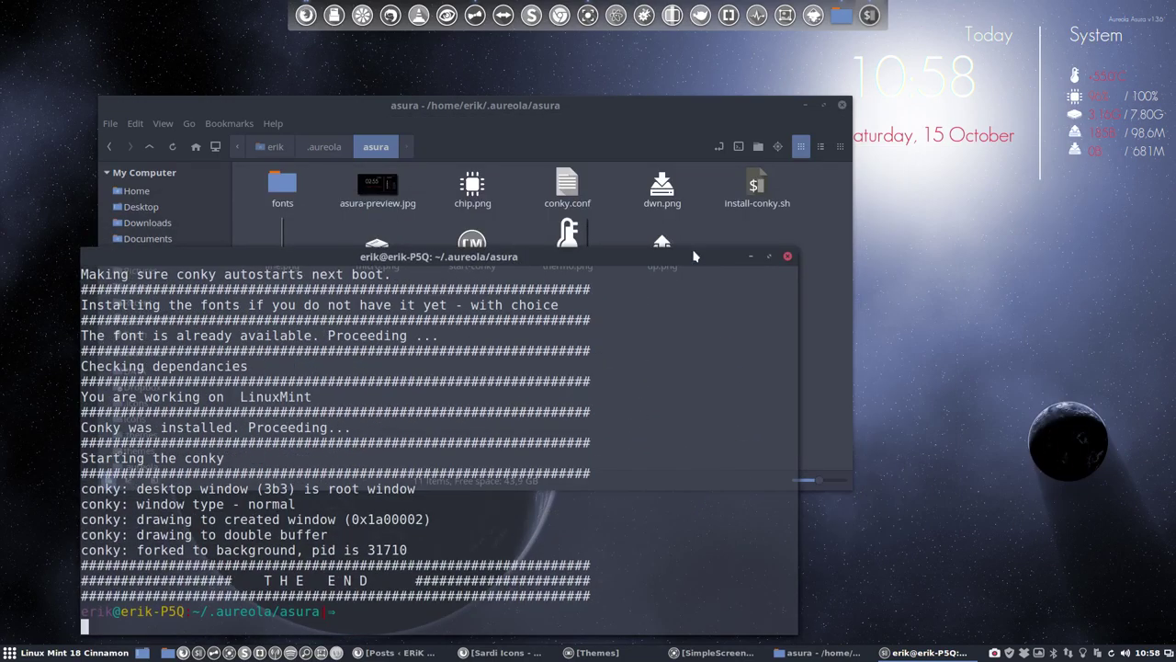
left_click(786, 258)
left_click_drag(659, 109, 581, 106)
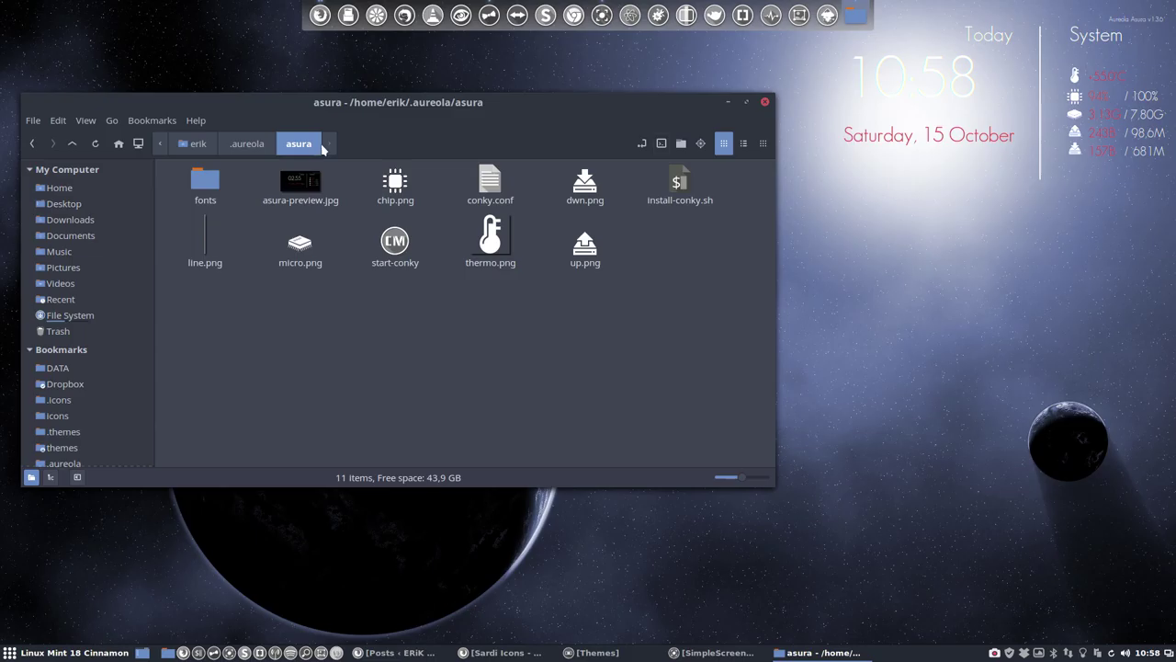
left_click(261, 148)
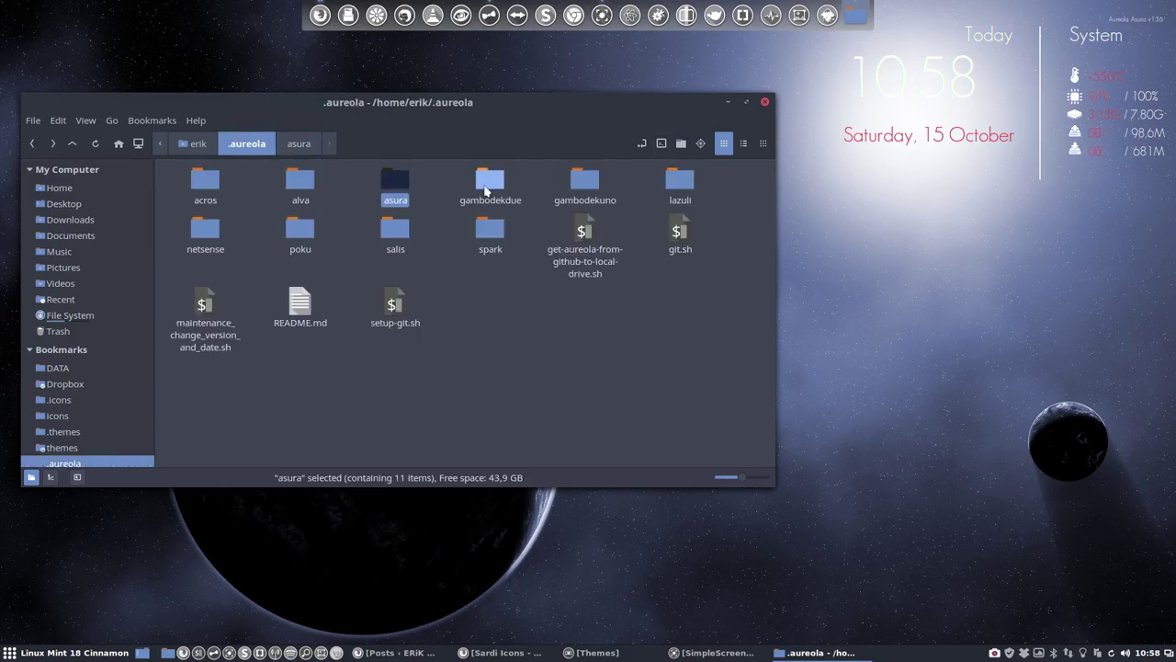
Run ./install-conky.sh in the gambodekdue folder, answer y, and minimise Nemo to view the conky
double_click(488, 187)
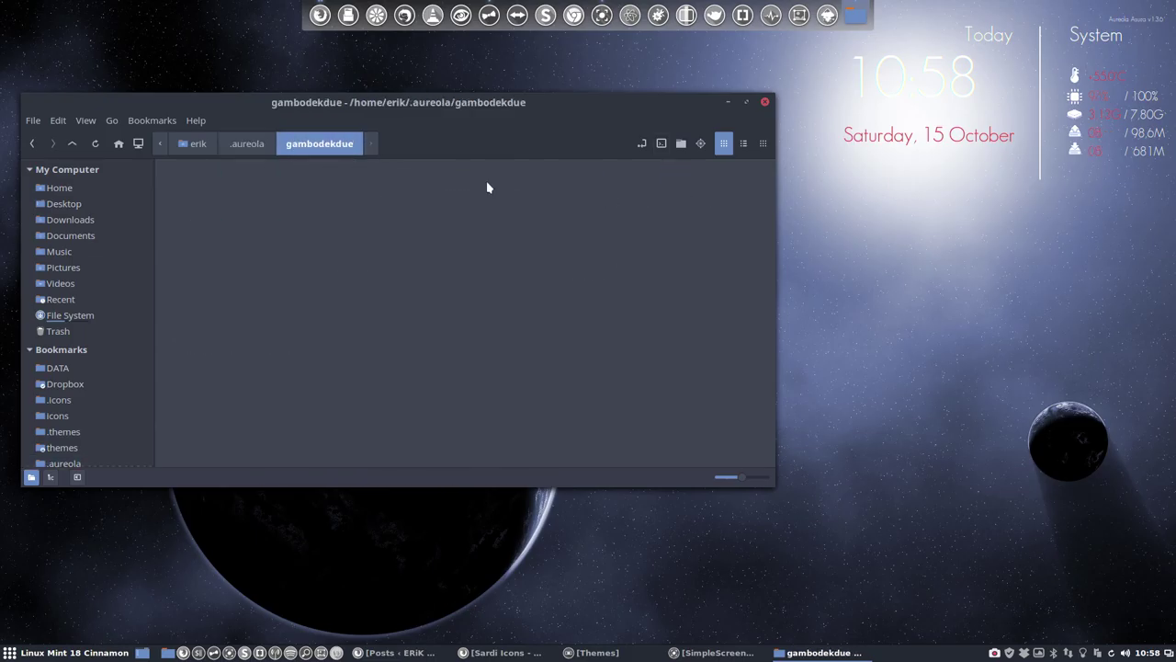
left_click(660, 143)
type("./install-conky.sh")
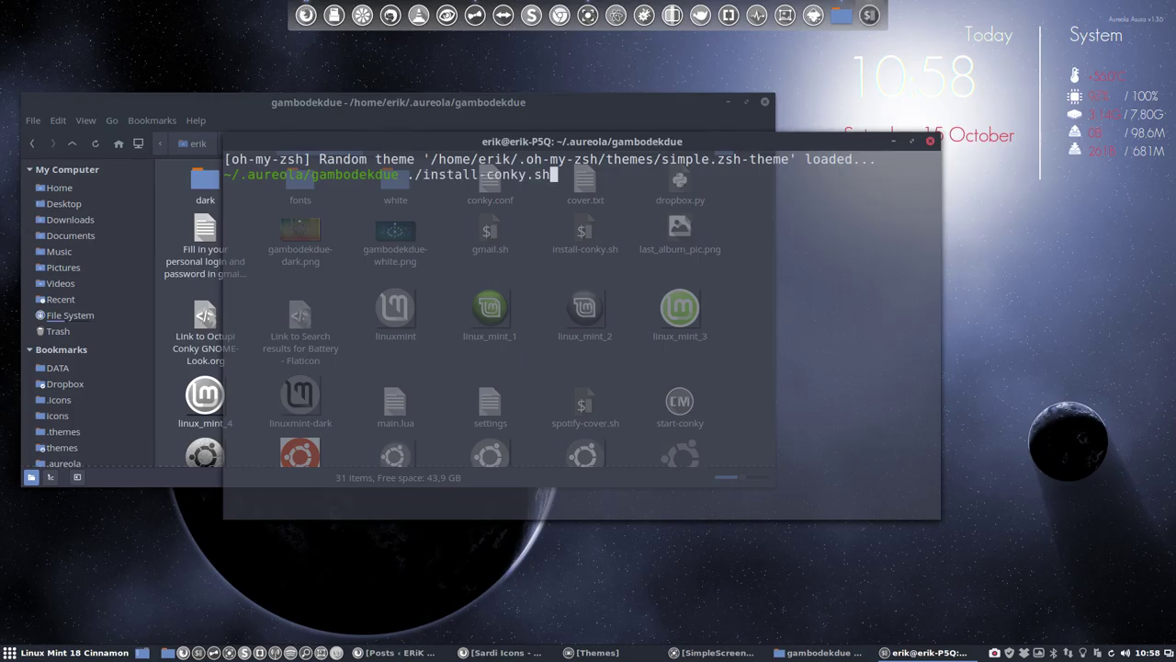
key("Return")
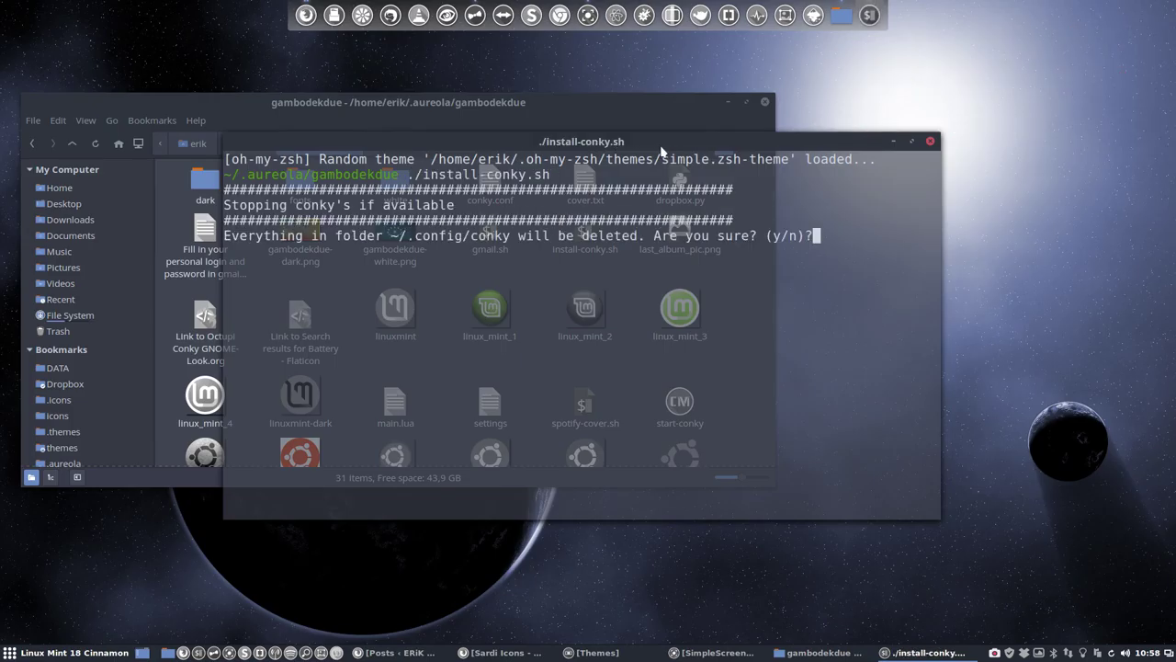
type("y")
key("Return")
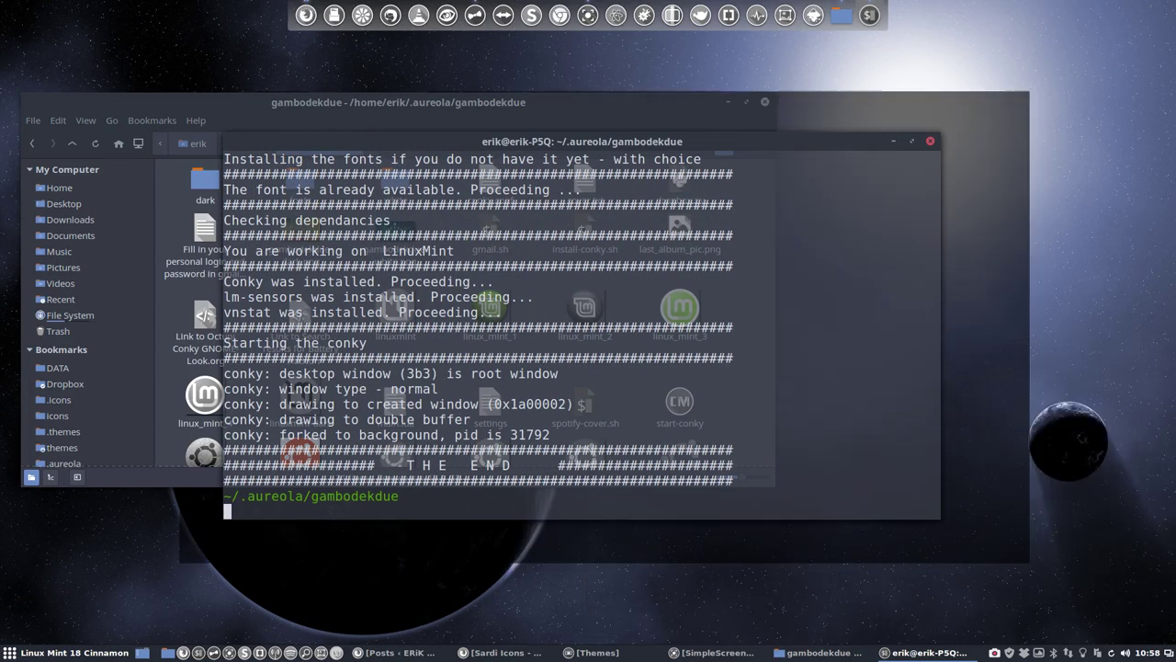
left_click(930, 141)
left_click(728, 102)
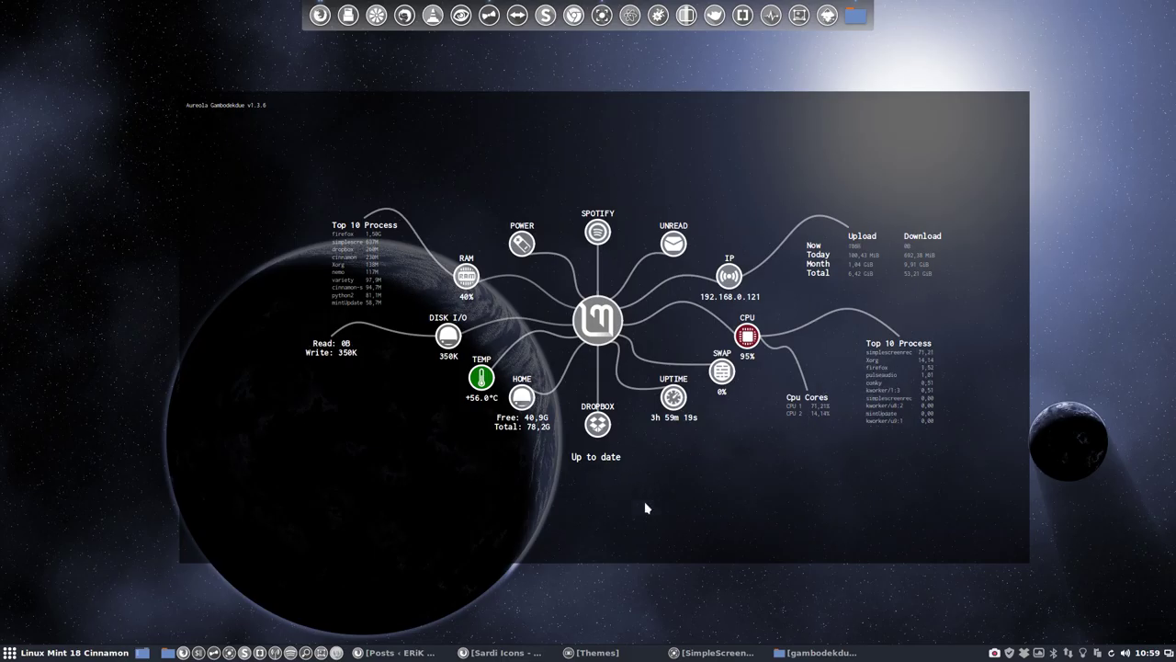
left_click(804, 652)
Run ./install-conky.sh from the gambodekuno folder, answer y, and minimise both windows to view it
left_click(248, 143)
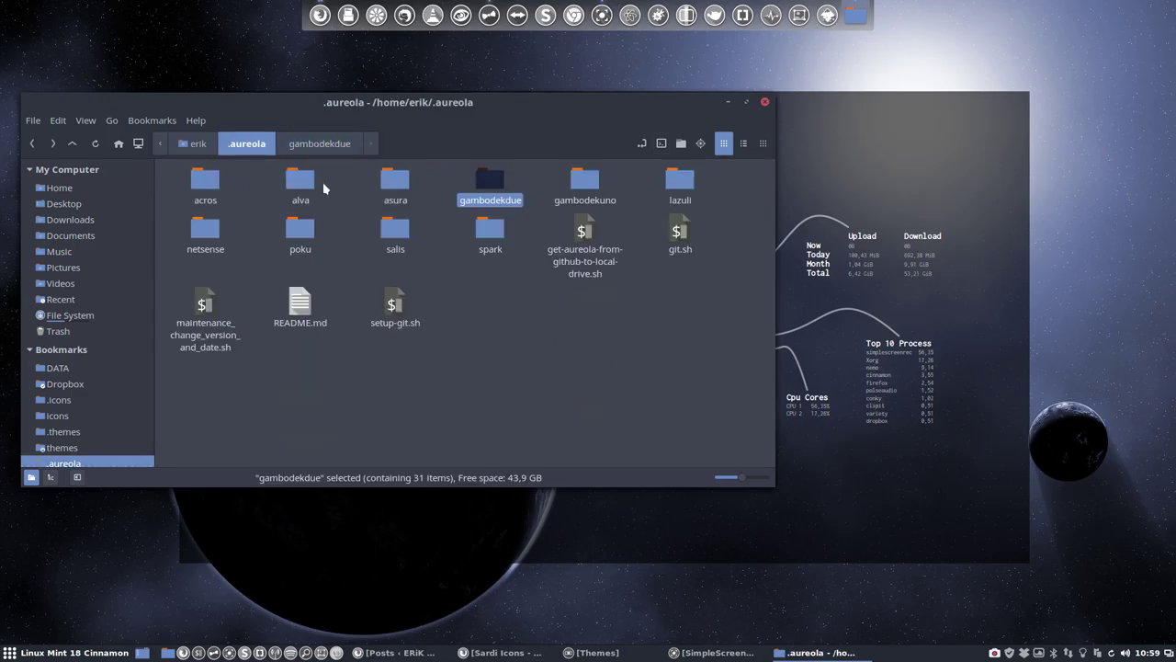
left_click(581, 189)
double_click(580, 188)
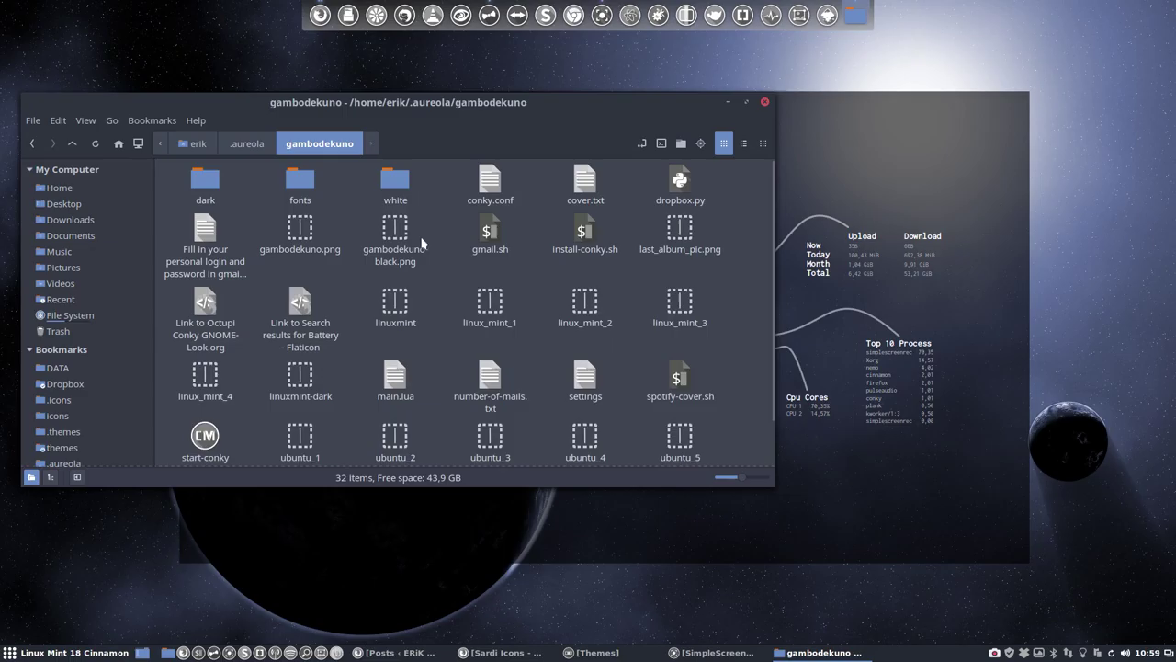
left_click(662, 144)
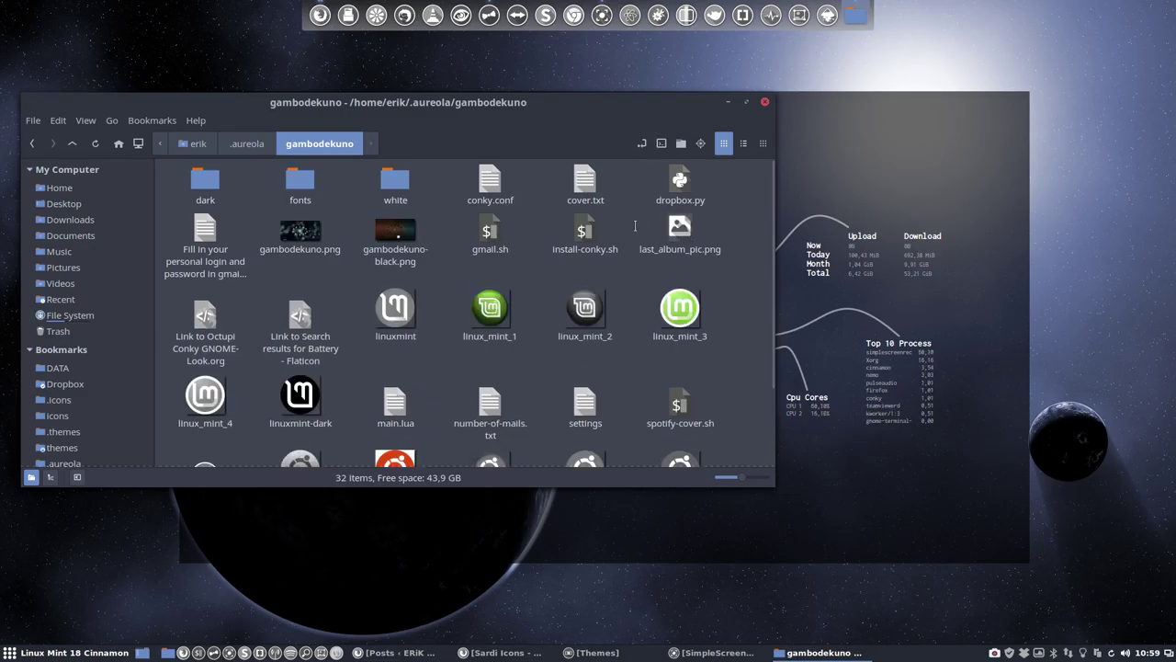
type("./install-conky.sh")
key("Return")
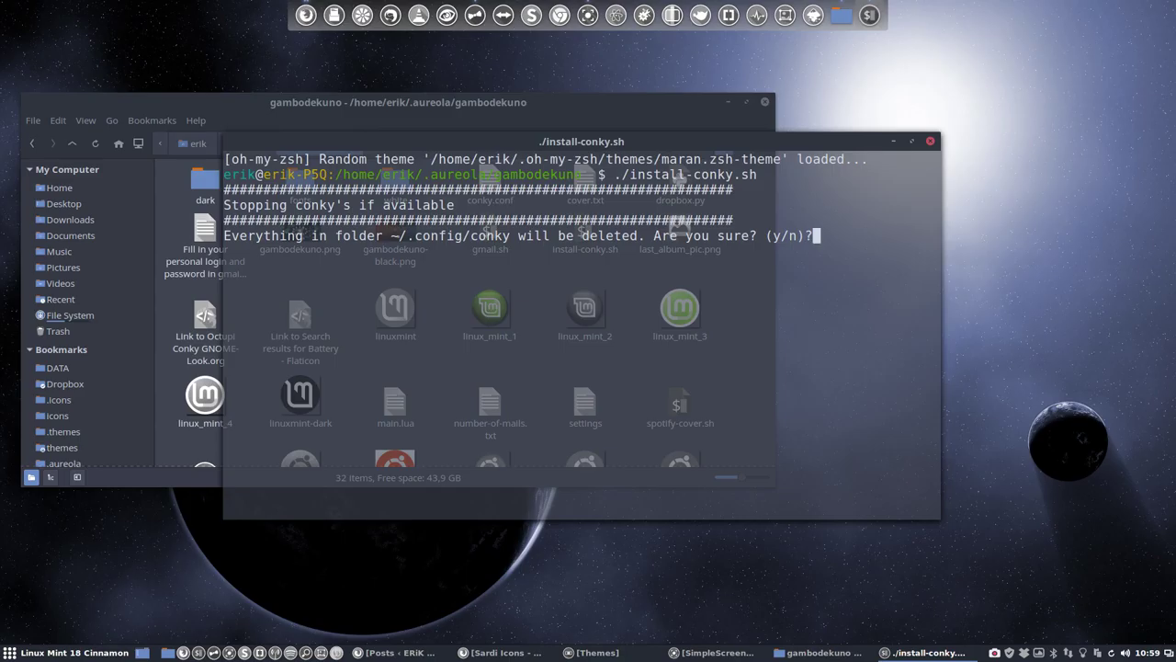
type("y")
key("Return")
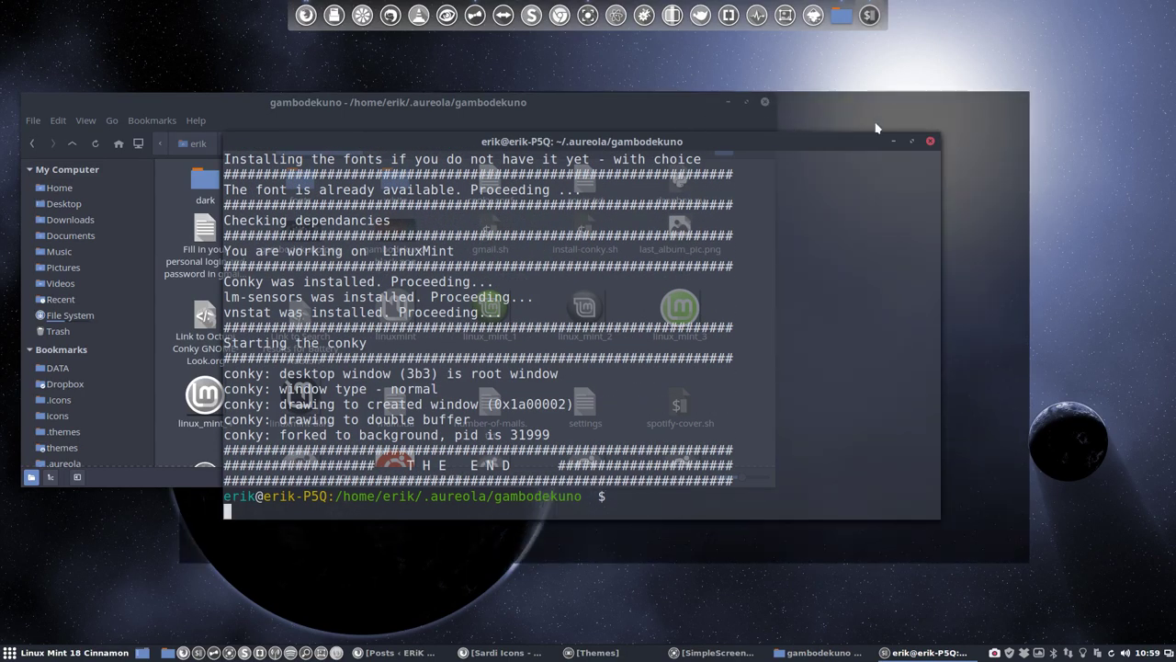
left_click(898, 141)
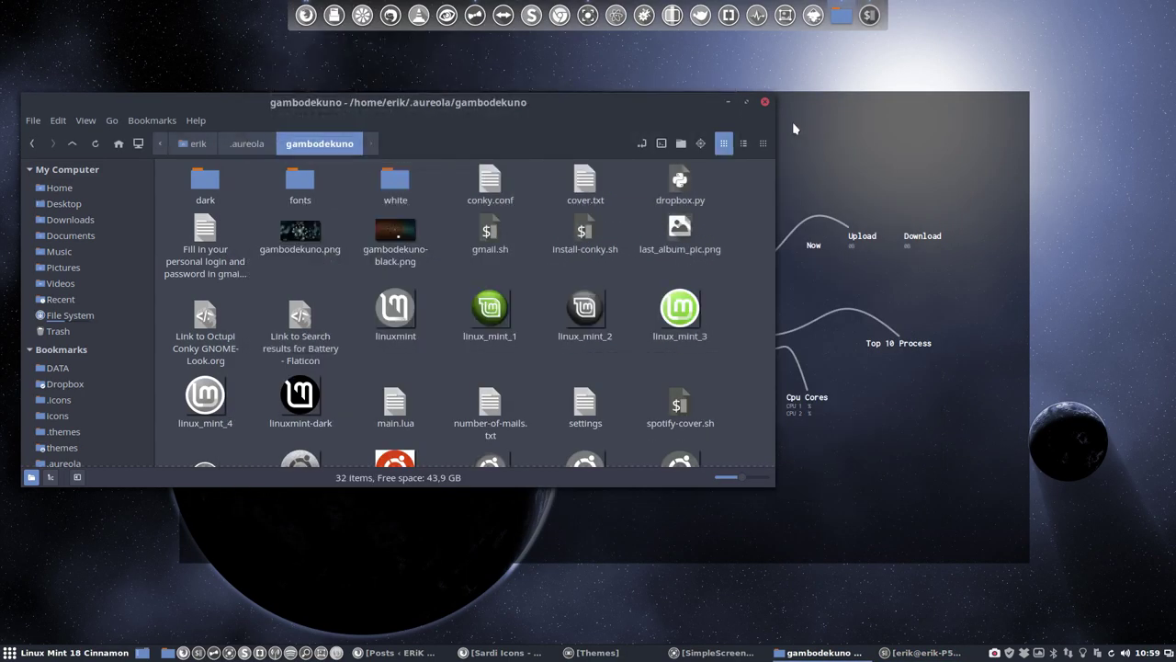
left_click(732, 103)
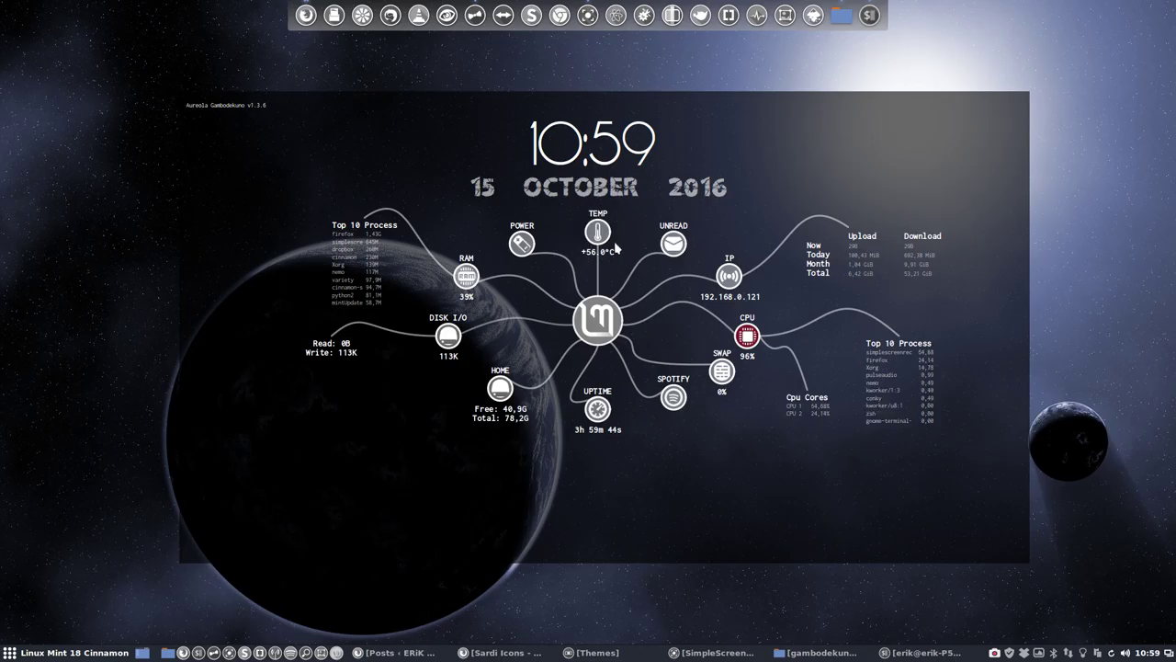
Restore Nemo, run install-conky.sh in the lazuli folder, confirm with y, and close the terminal
left_click(821, 653)
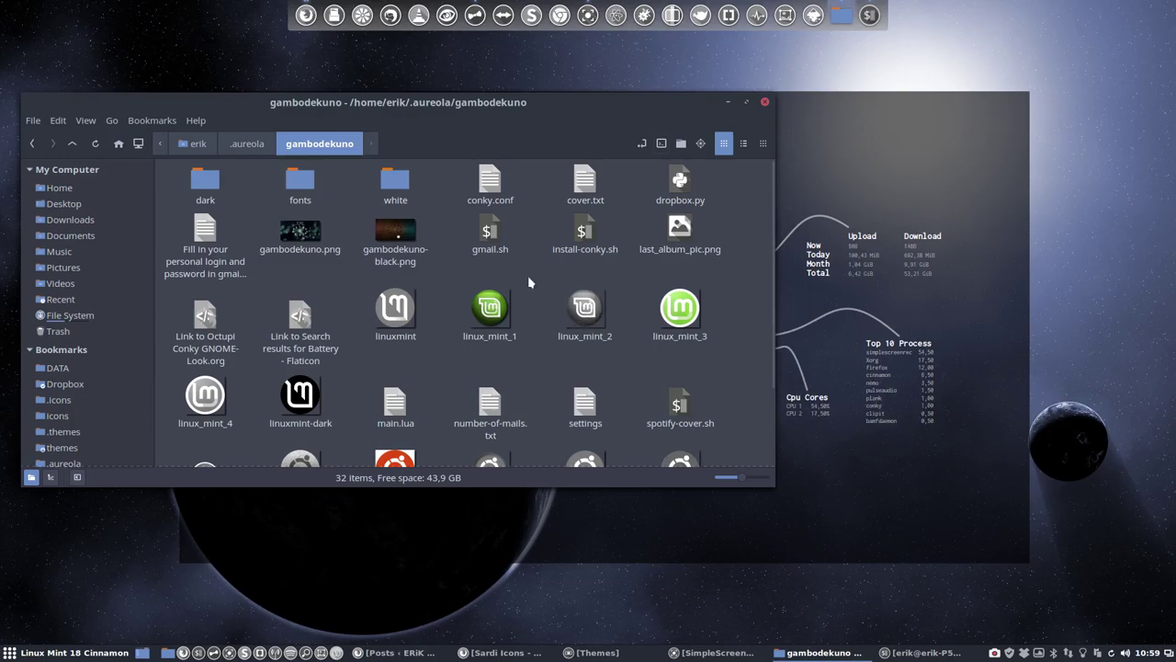
left_click(247, 143)
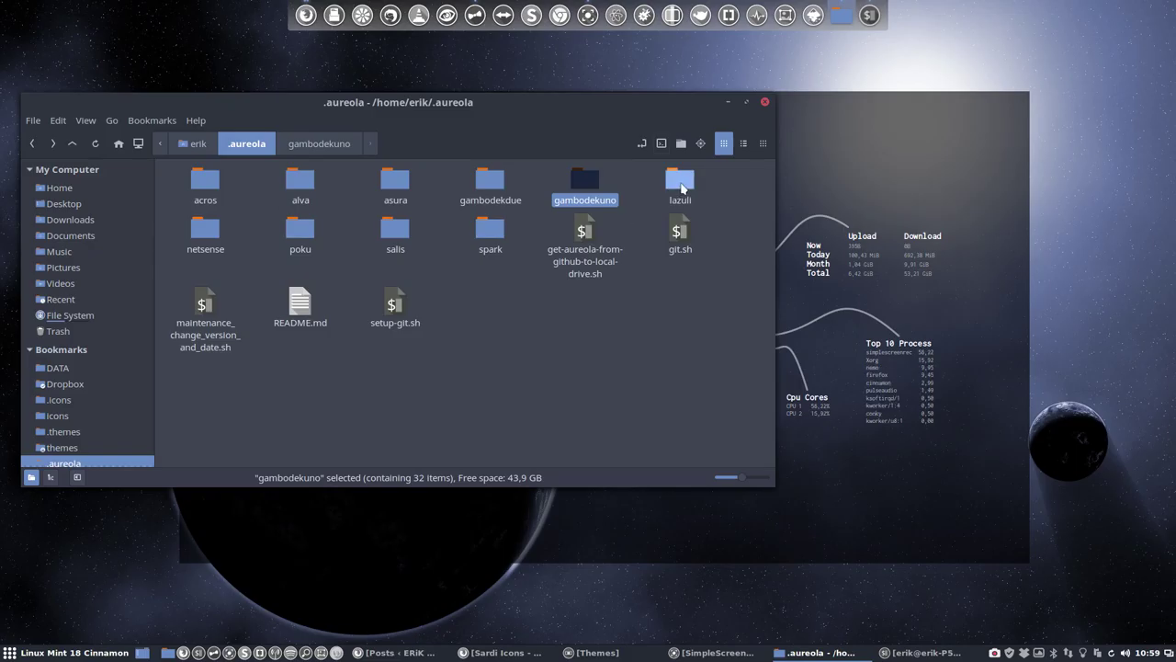
double_click(681, 188)
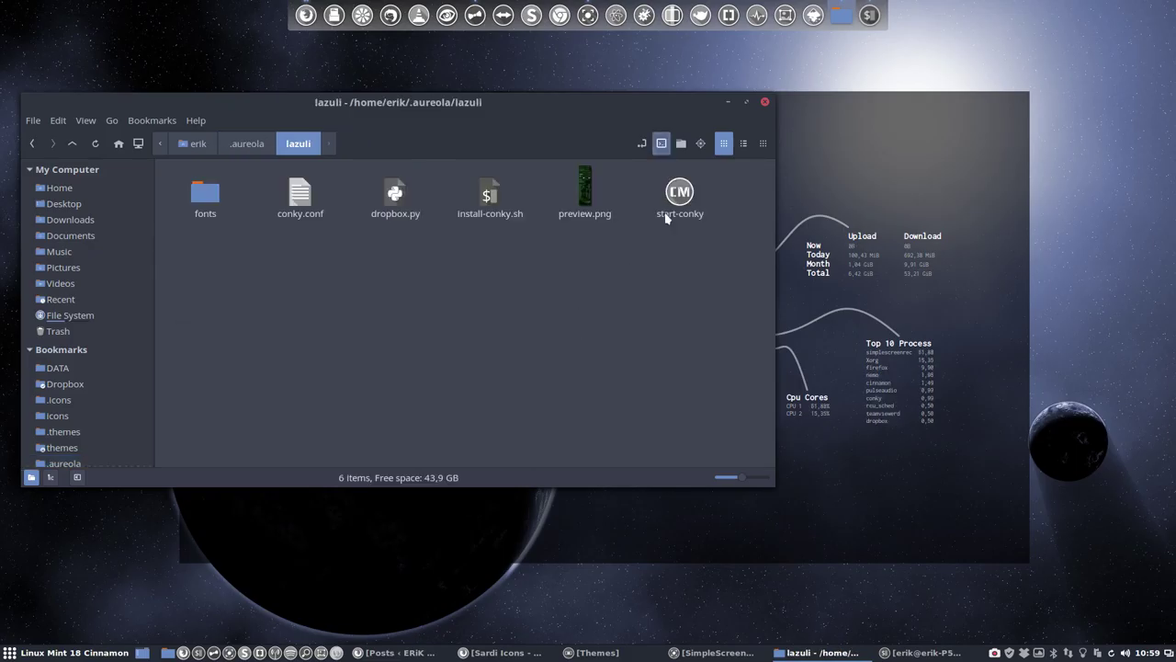
left_click(661, 143)
type("./")
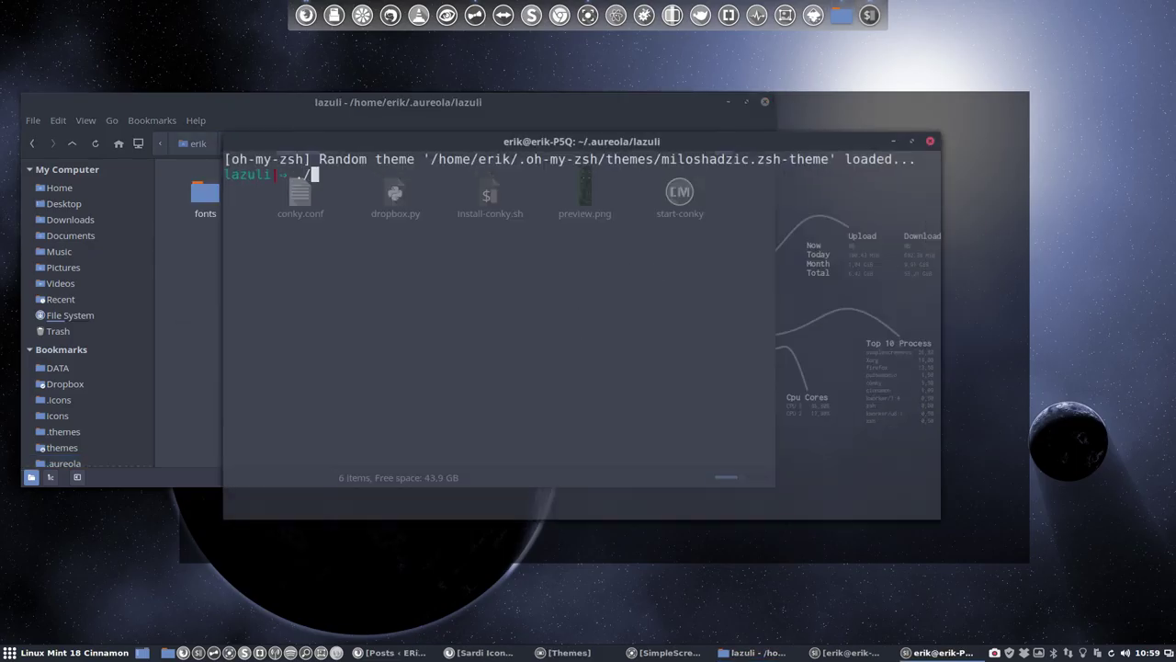
type("in")
key("Tab")
key("Return")
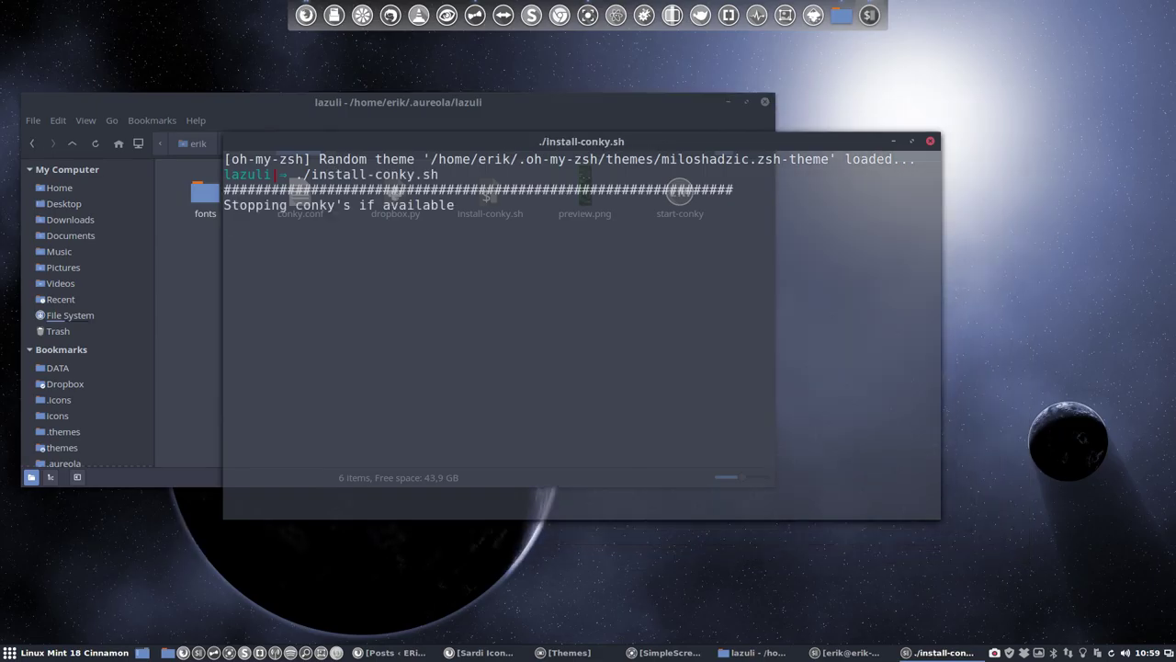
type("y")
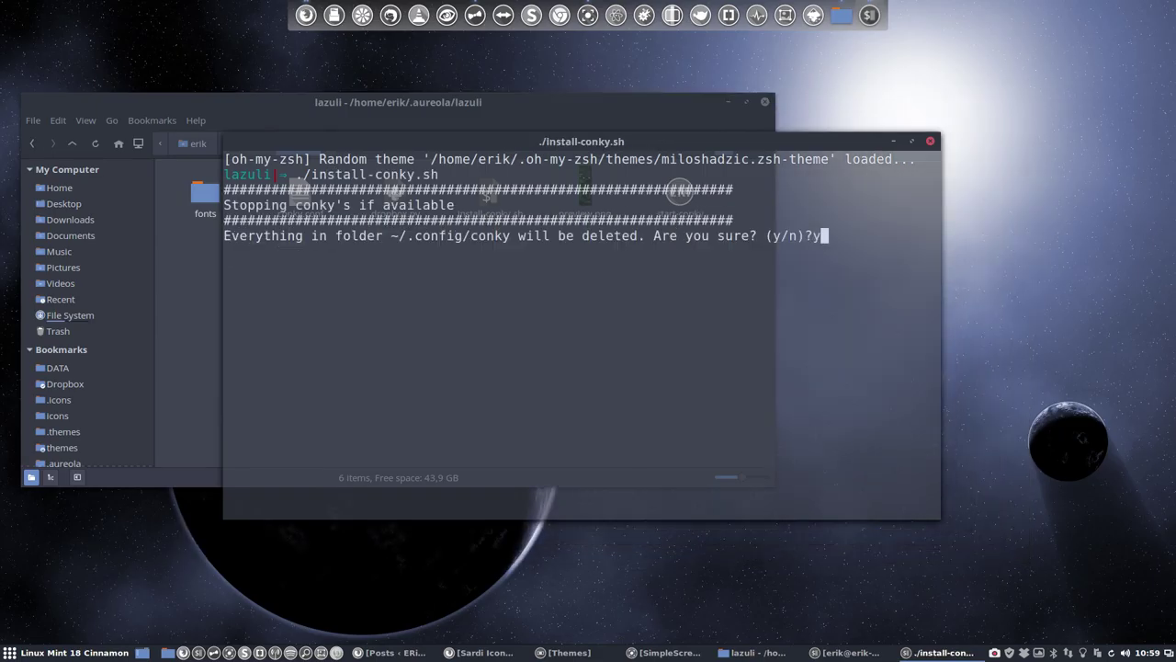
key("Return")
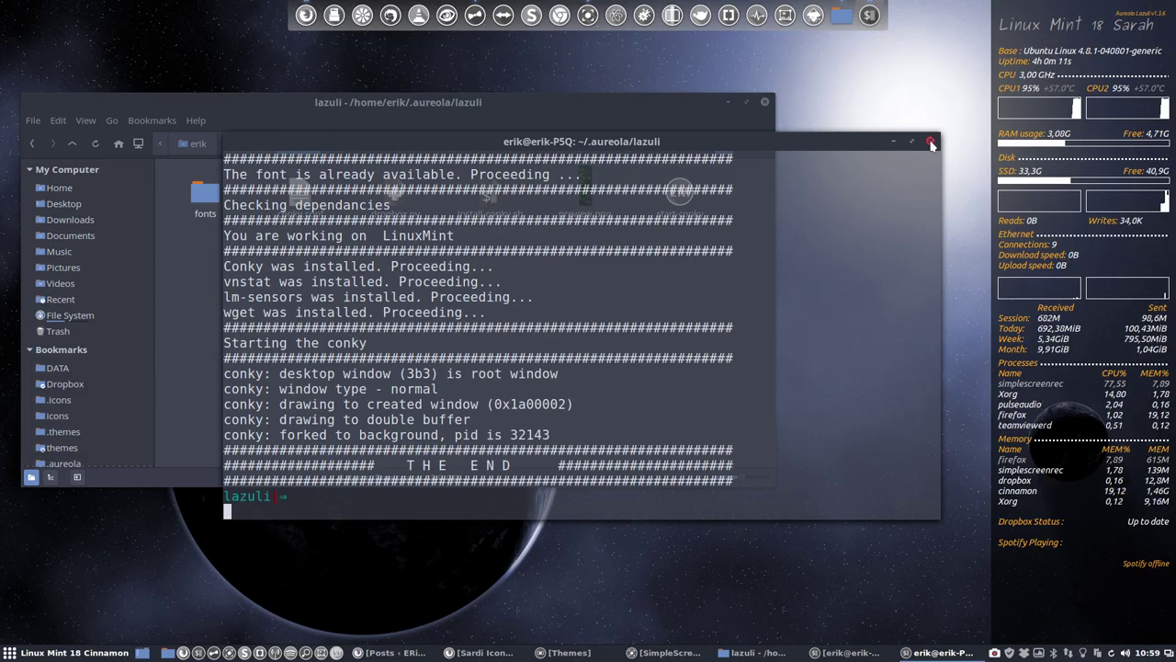
left_click(931, 145)
Run install-conky.sh from the netsense folder, answer y, then close the terminal
left_click(246, 143)
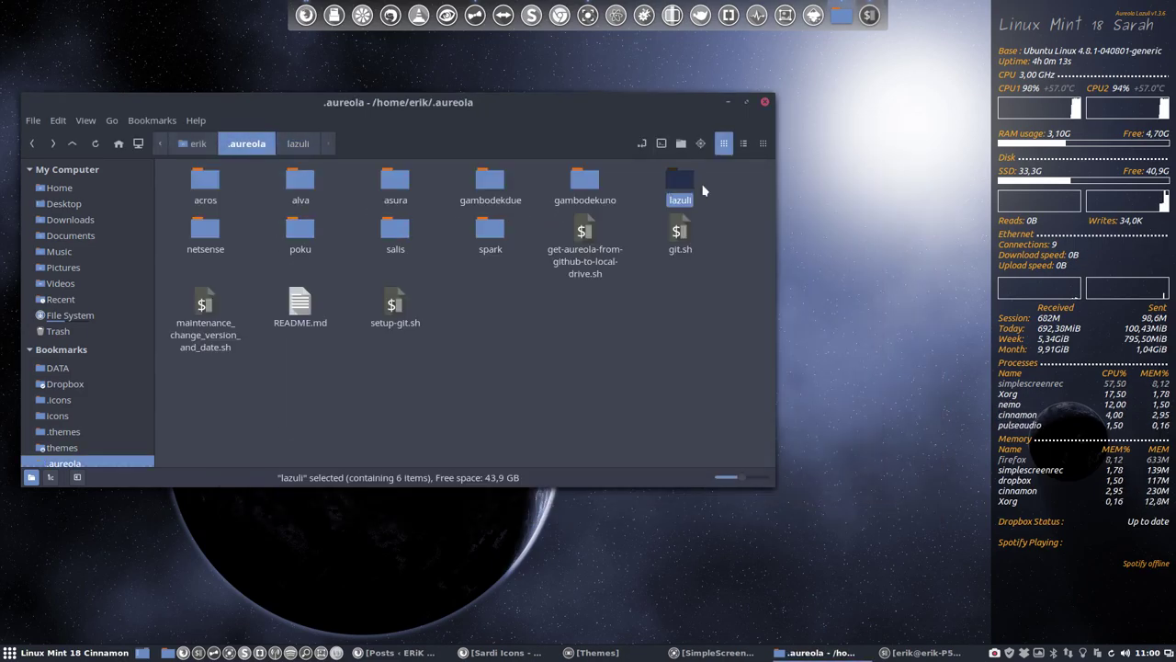
double_click(207, 232)
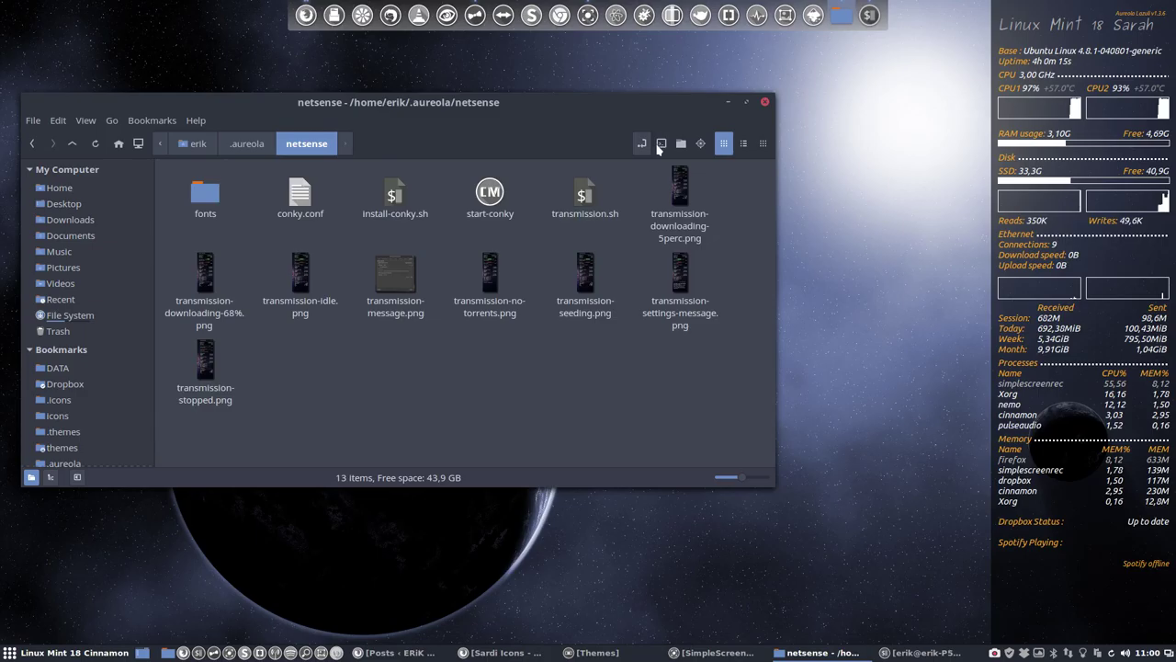
left_click(661, 144)
type("./")
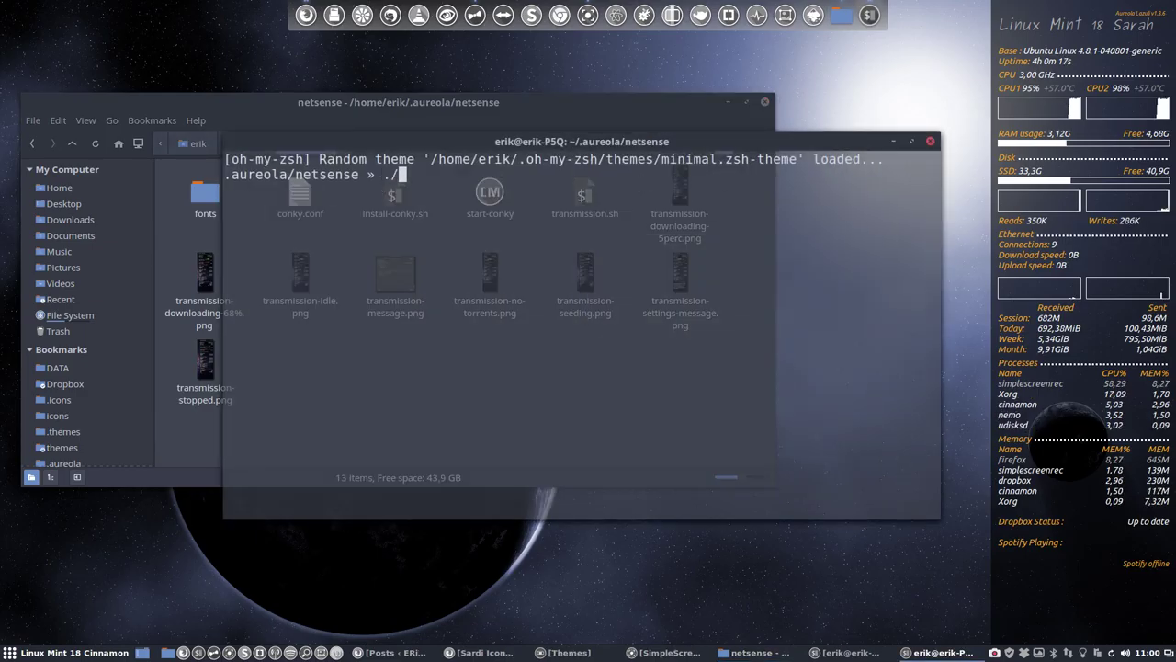
type("in")
key("Tab")
key("Return")
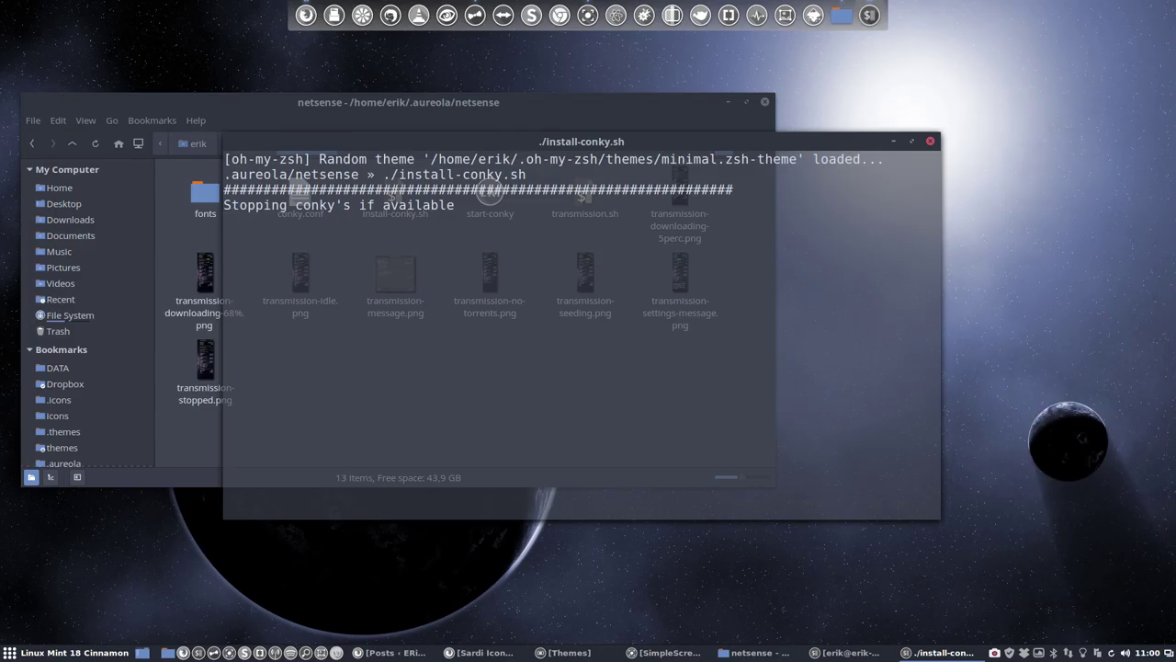
type("y")
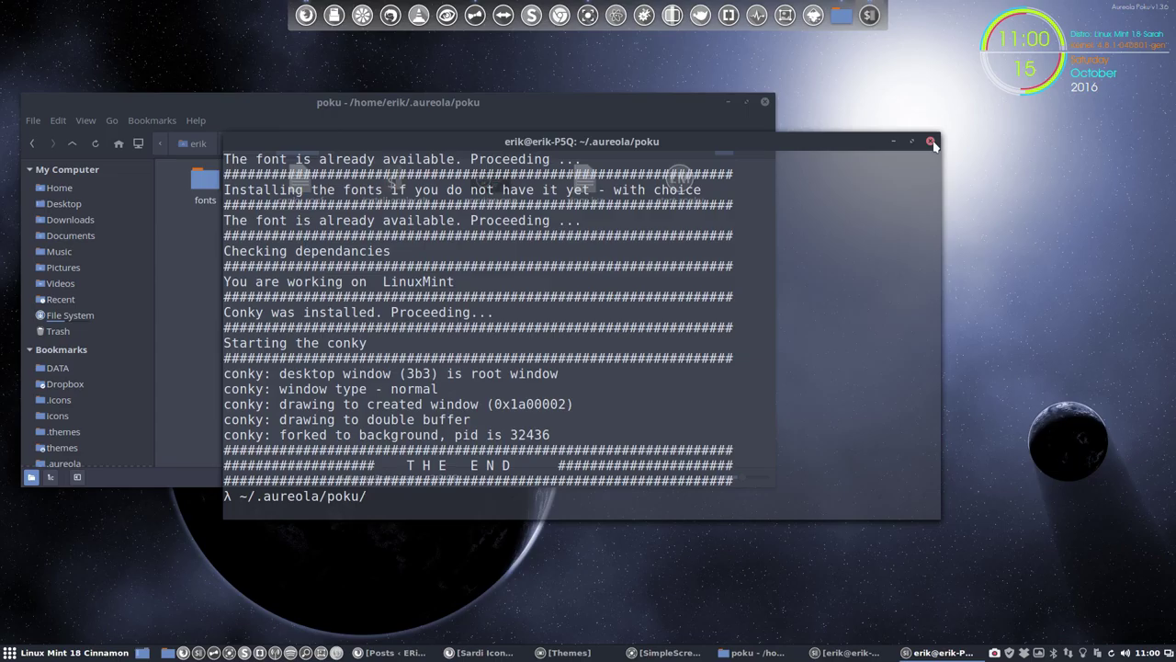
left_click(931, 142)
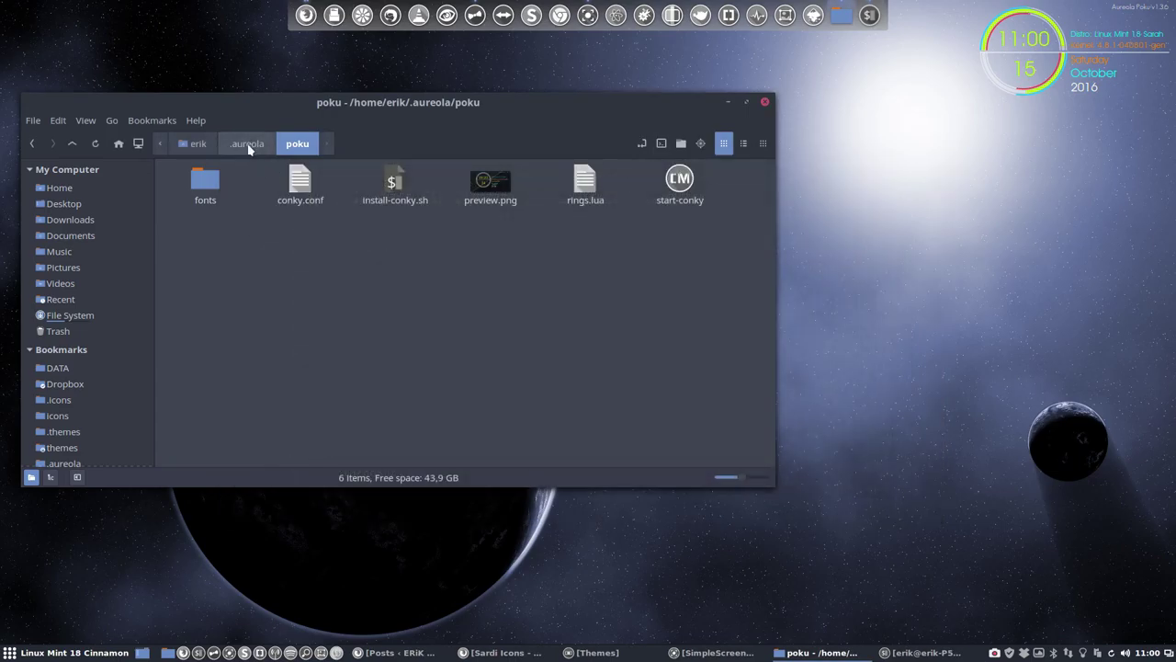
Run install-conky.sh in the salis folder, confirm with y, and submit the admin password
left_click(248, 146)
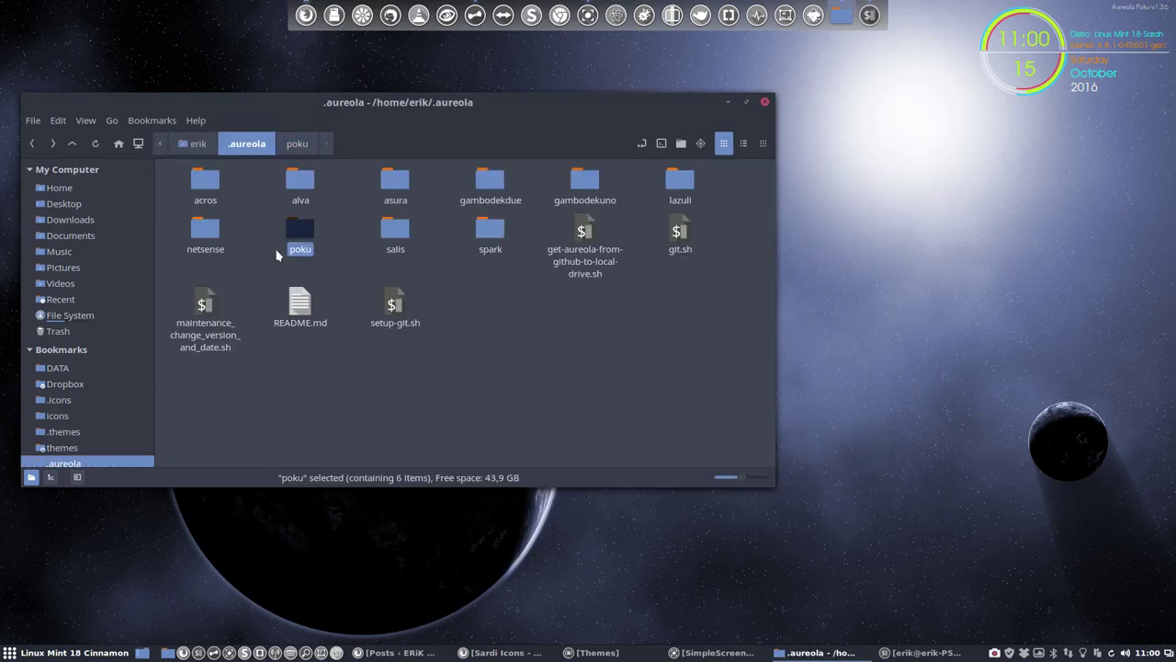
double_click(405, 230)
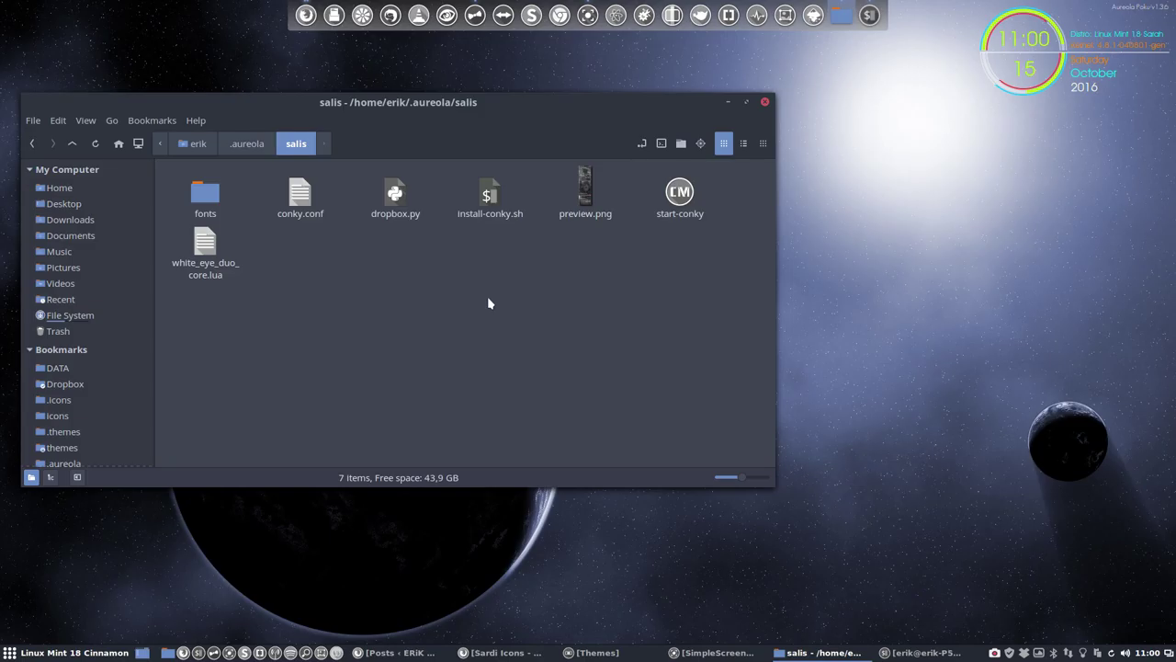
left_click(662, 144)
type("./")
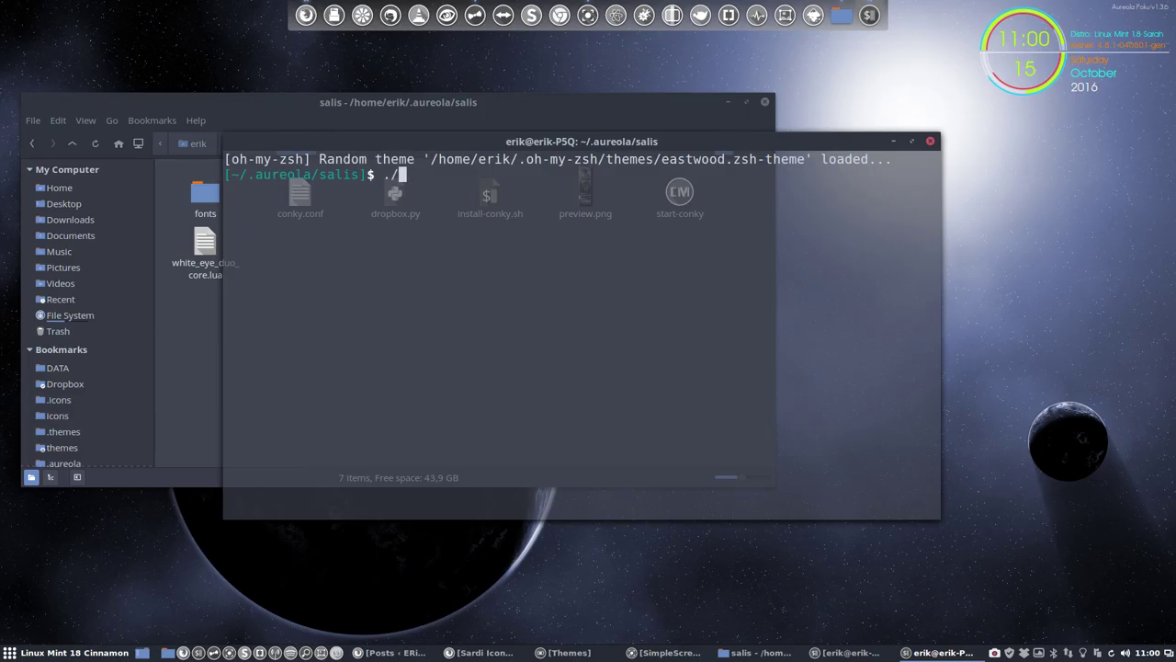
key("Tab")
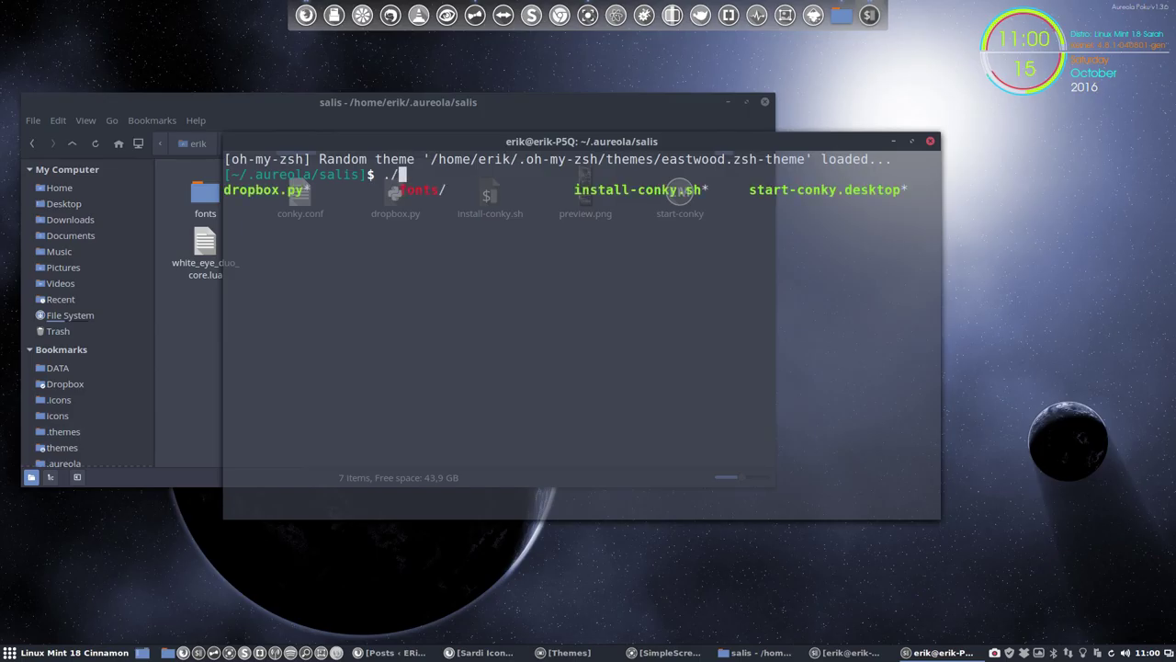
type("i")
key("Tab")
key("Return")
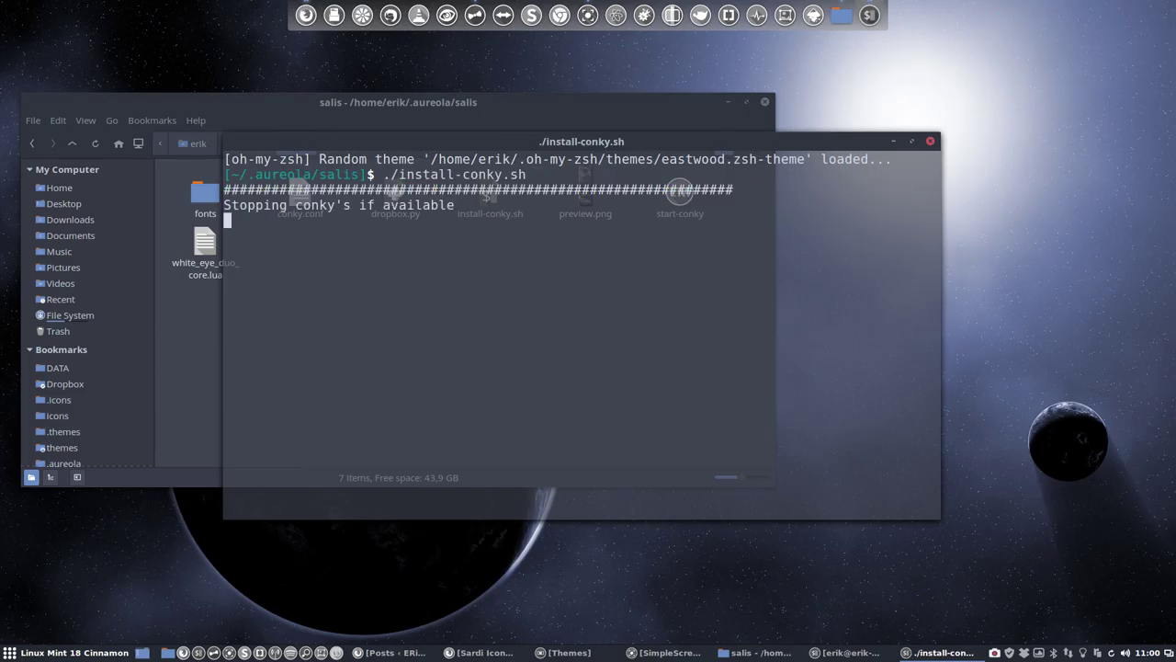
type("y")
key("Return")
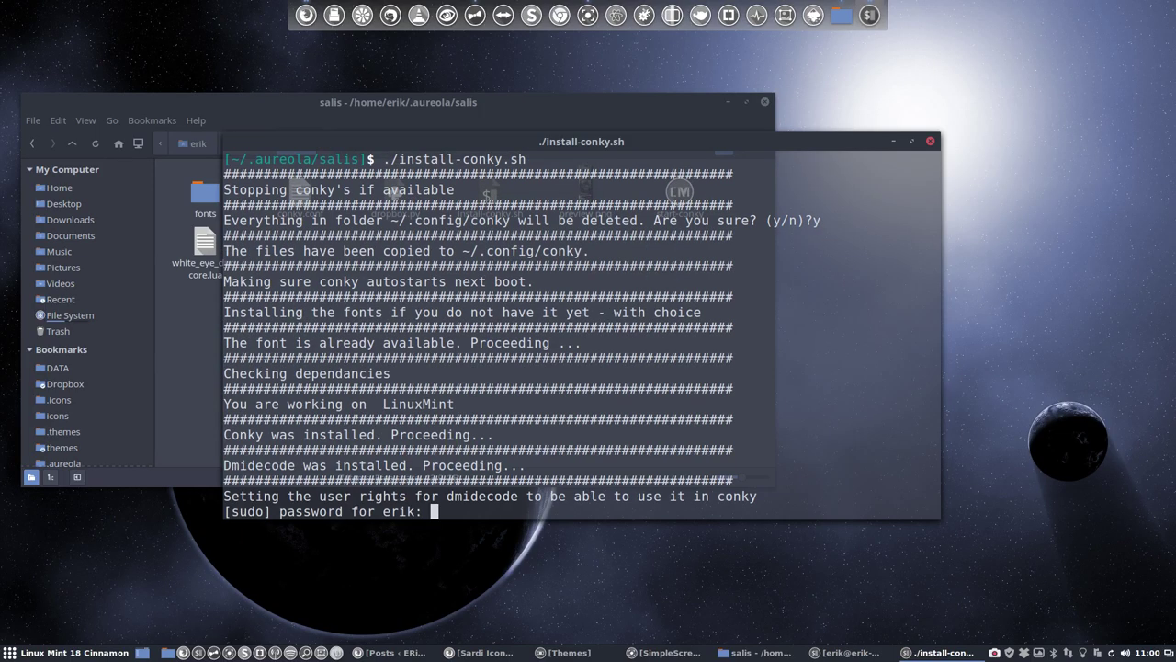
key("Return")
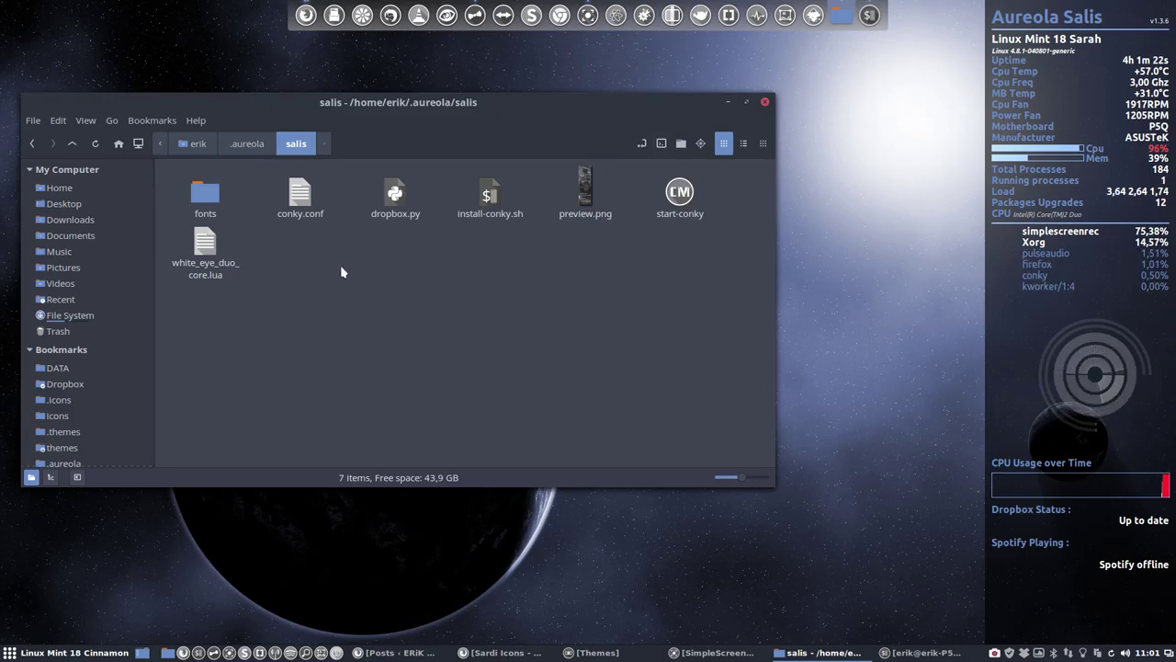
Run ./install-conky.sh from the .aureola/spark folder, confirm clearing the old conky, then close Nemo
left_click(261, 146)
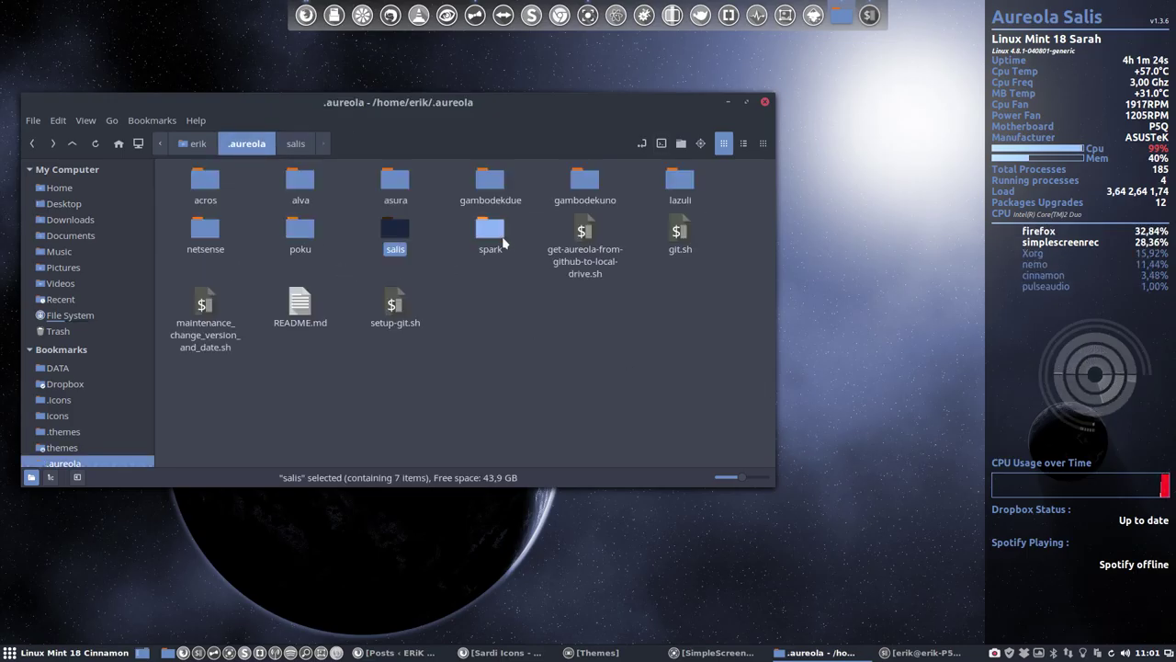
double_click(493, 232)
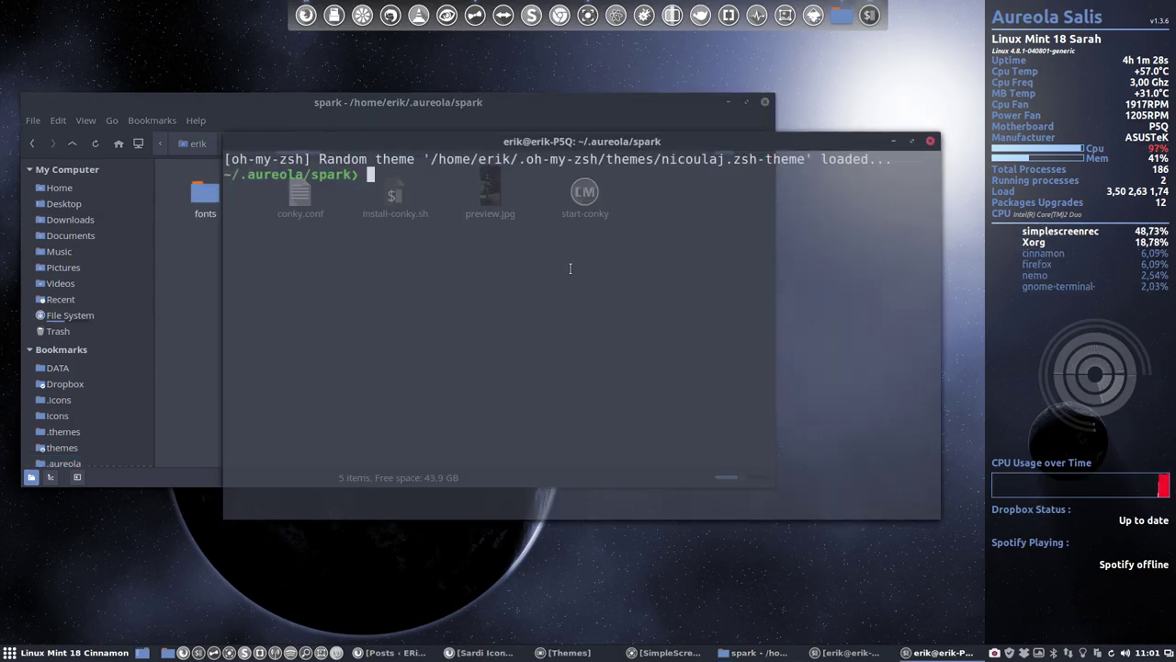
type("./i")
key("Tab")
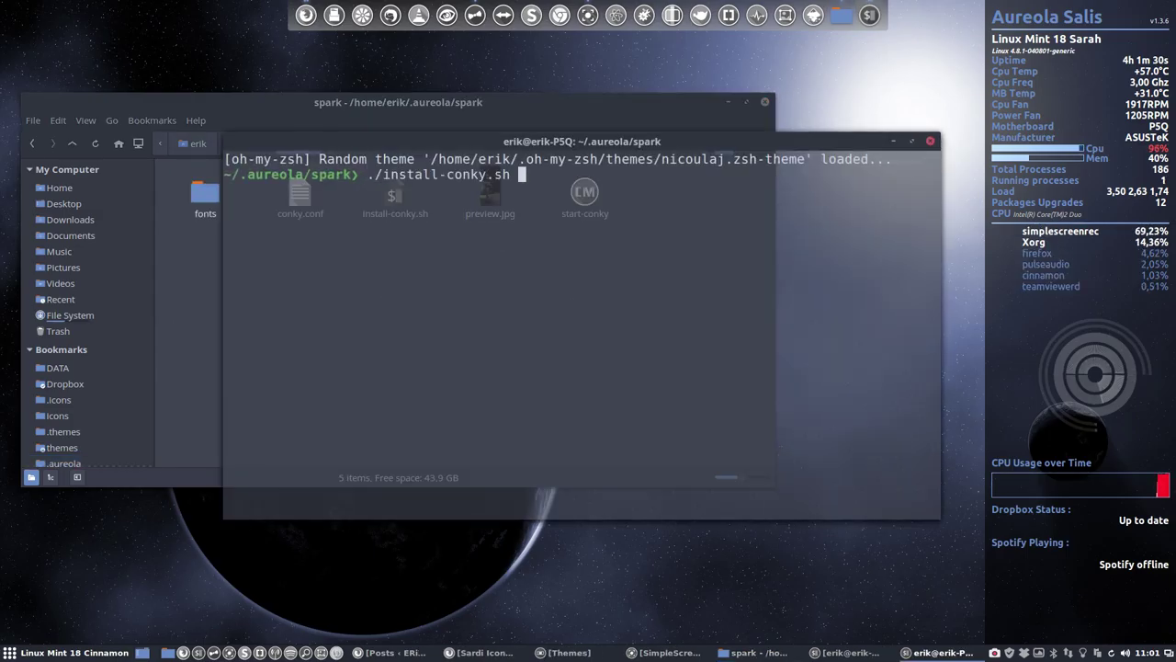
key("Return")
key("ctrl+d")
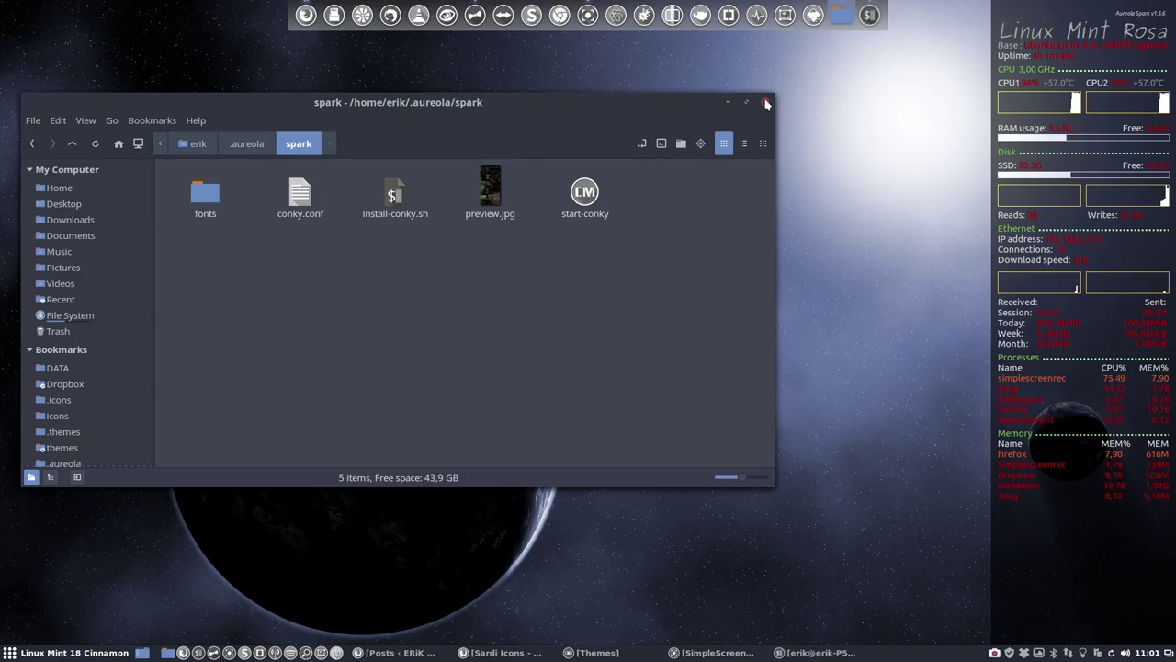
left_click(767, 104)
Bring up the screen recorder's options from its tray icon
right_click(995, 653)
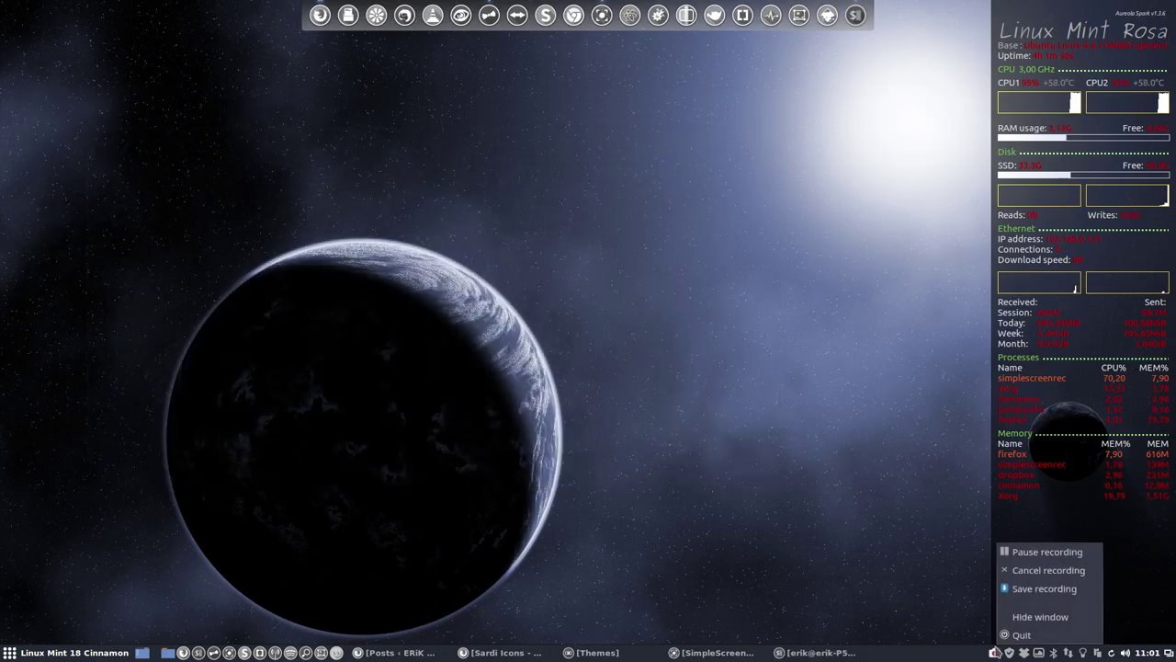